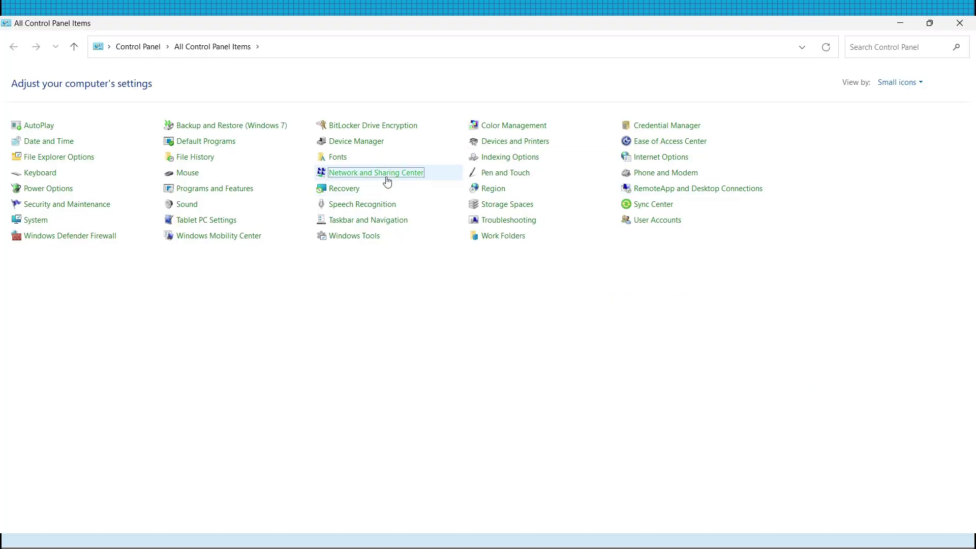
Open the Ethernet adapter's properties from Network and Sharing Center's adapter list
click(387, 172)
click(40, 101)
double_click(100, 103)
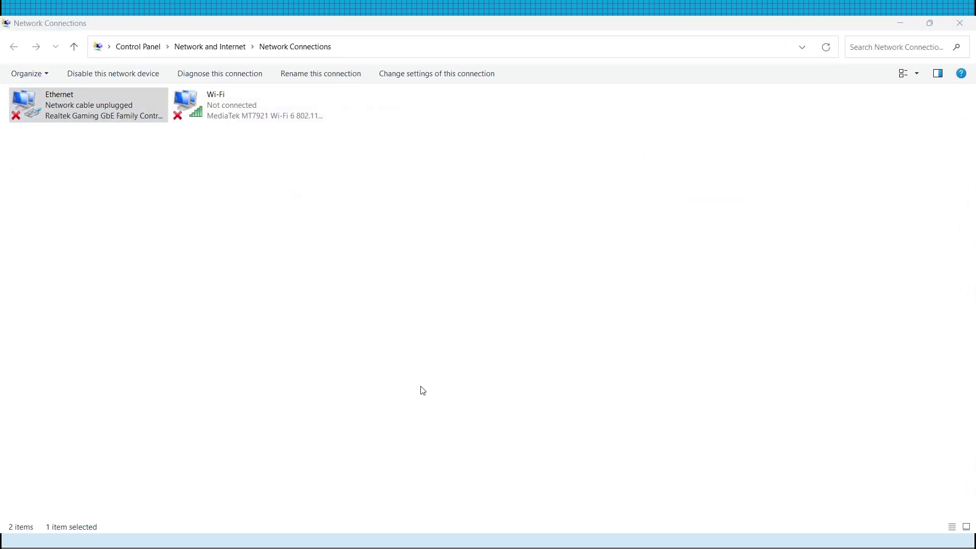
drag(127, 88, 549, 119)
Set Ethernet IPv4 to static 192.168.1.5, mask 255.255.255.0 plus a gateway, and apply
double_click(556, 259)
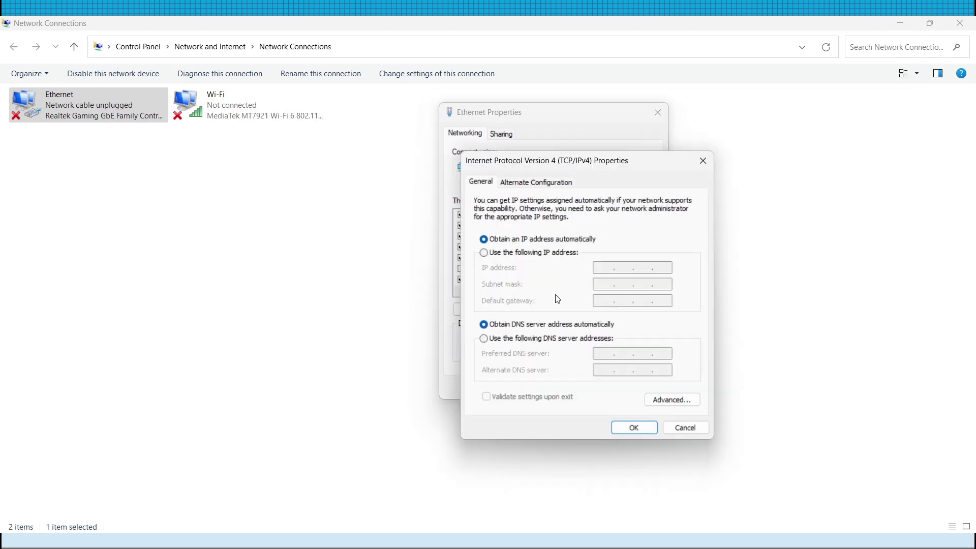
click(544, 253)
text(192 . 168 . 1 . 5)
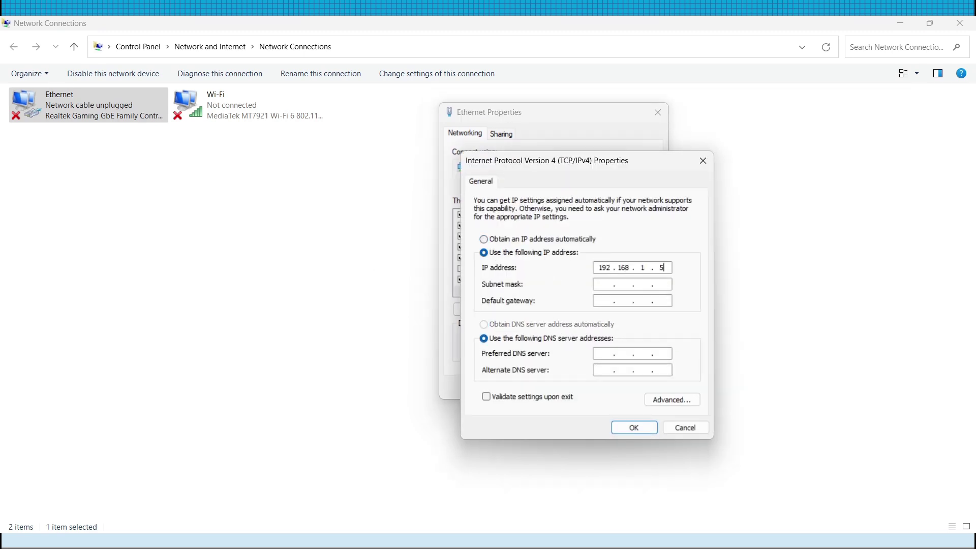
key(Tab)
text(255.255.255.0)
key(Tab)
text(192.168.1)
key(Tab)
click(634, 427)
click(586, 390)
Maximize the browser, sign in to the stick with the admin account and password, and zoom in
click(679, 56)
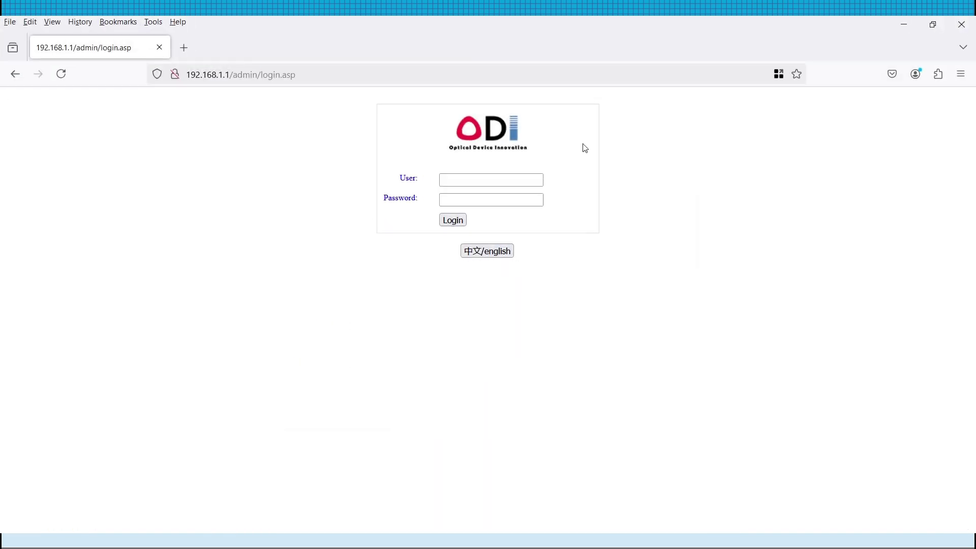
click(514, 179)
text(admin)
key(Tab)
text(admin)
key(Return)
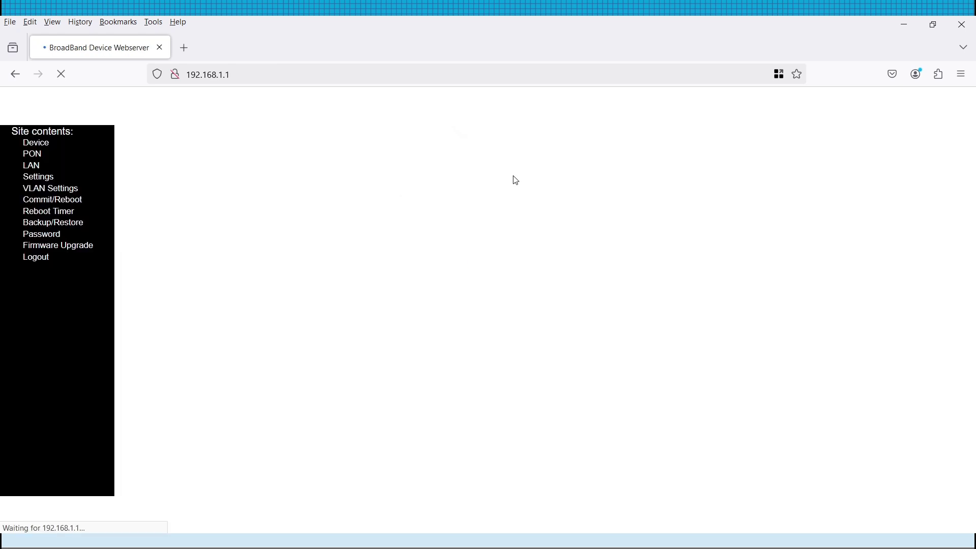
key(ctrl+plus)
key(ctrl+plus)
key(ctrl+plus)
key(ctrl+plus)
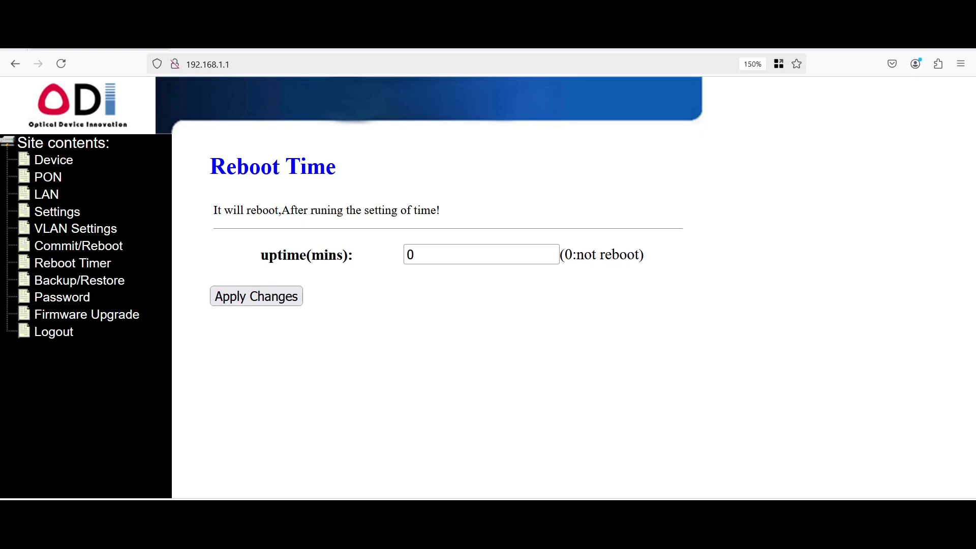
Visit the Backup/Restore and Password pages, then open Firmware Upgrade
click(79, 280)
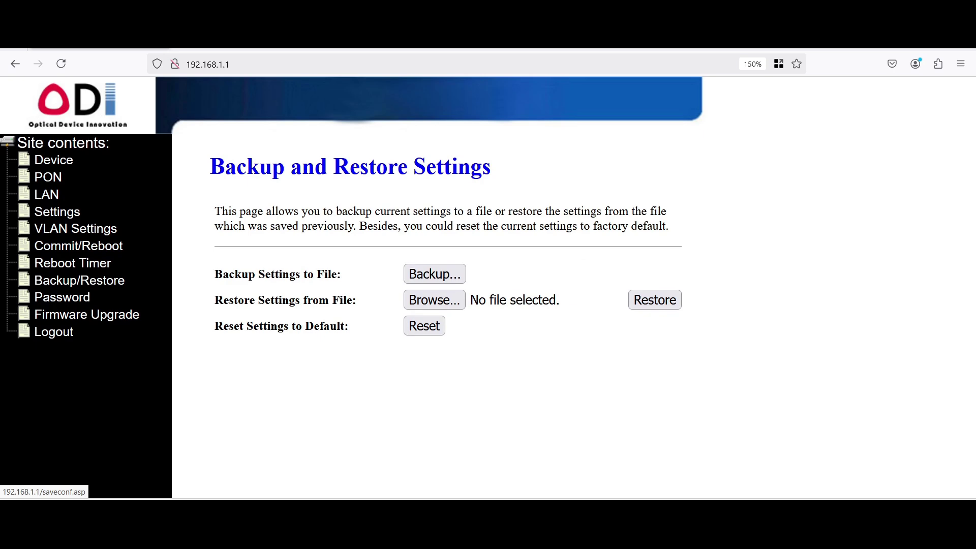
click(62, 296)
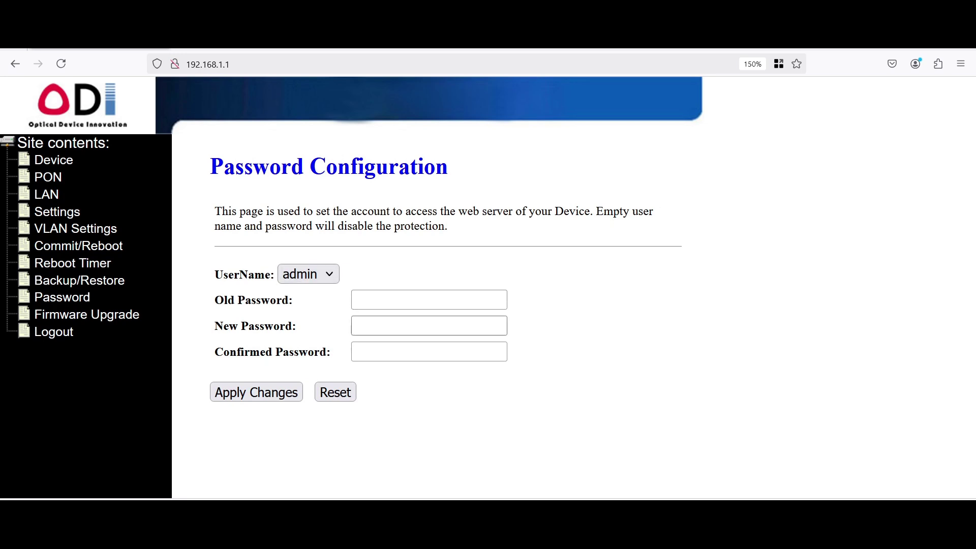
click(86, 314)
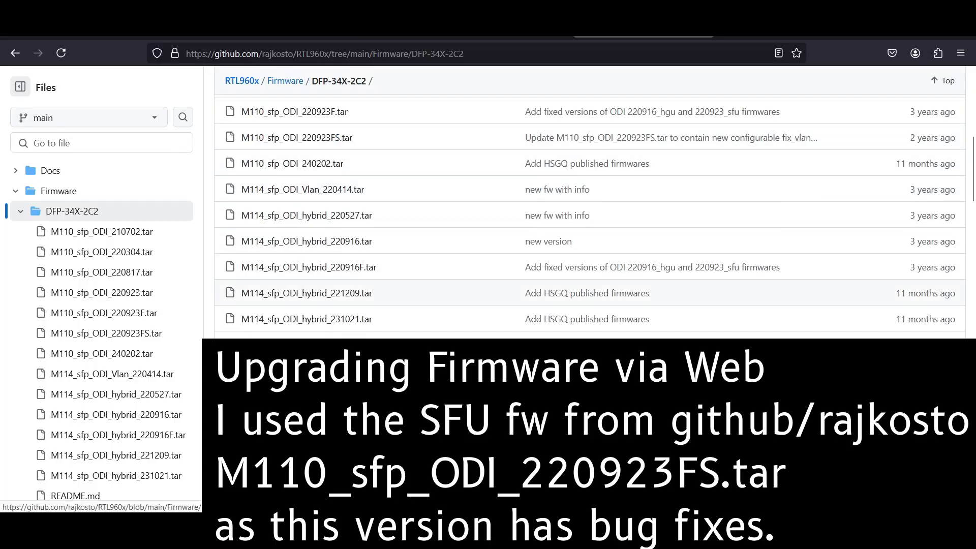
Read through the README, highlighting the SFU heading and key paragraph lines
scroll(589, 228, down, 10)
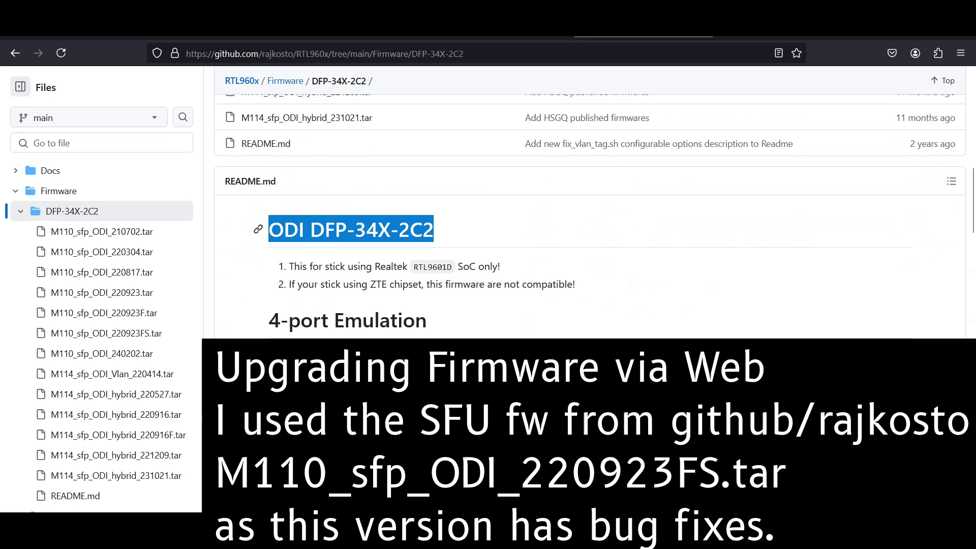
scroll(590, 228, down, 10)
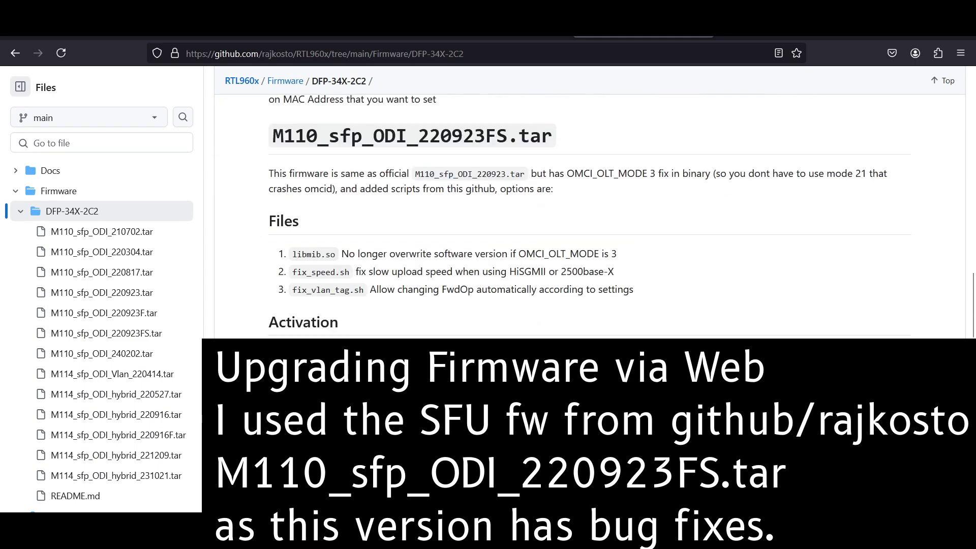
scroll(406, 203, up, 2)
drag(271, 203, 552, 203)
double_click(329, 114)
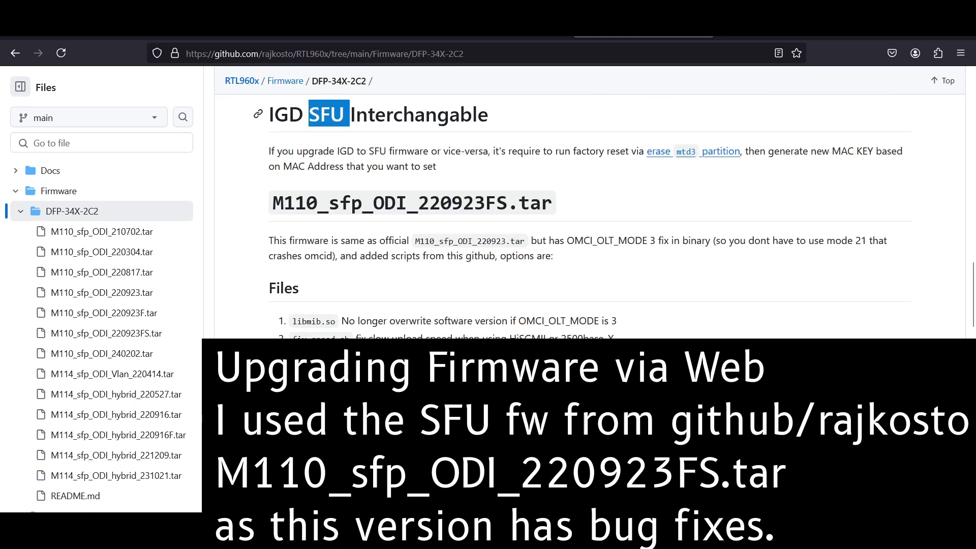
drag(297, 240, 868, 241)
click(869, 240)
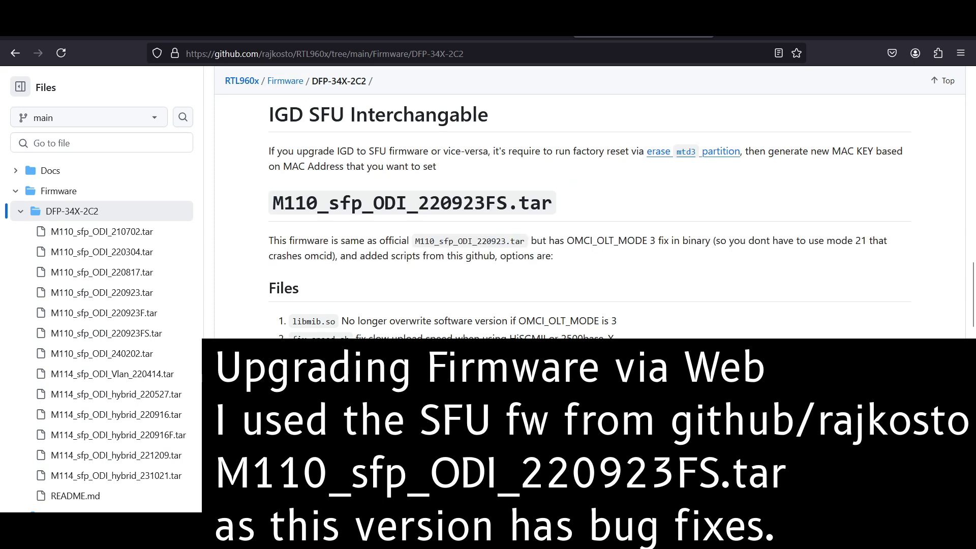
drag(290, 321, 616, 321)
click(617, 320)
Open M110_sfp_ODI_220923FS.tar from the file list and download the raw file
scroll(617, 320, down, 4)
scroll(616, 321, up, 4)
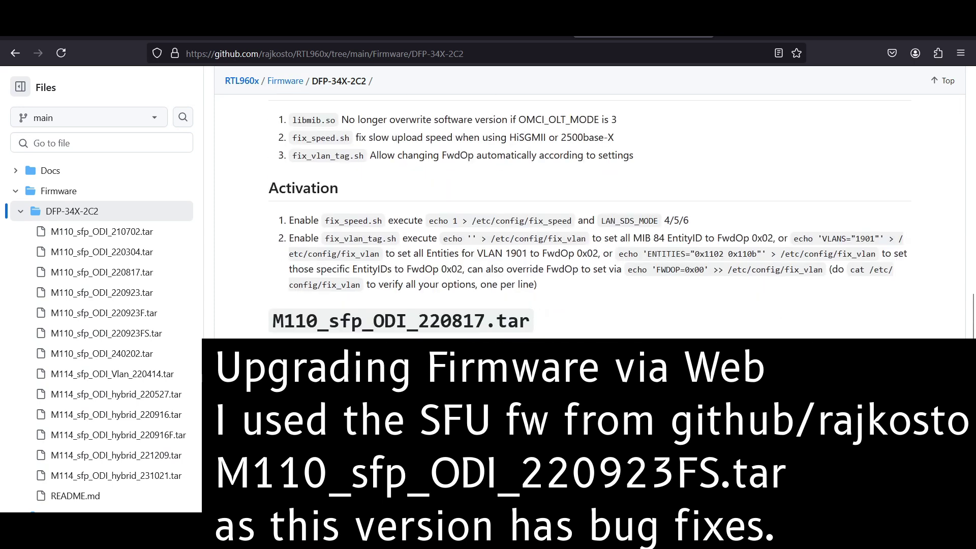
scroll(590, 214, up, 10)
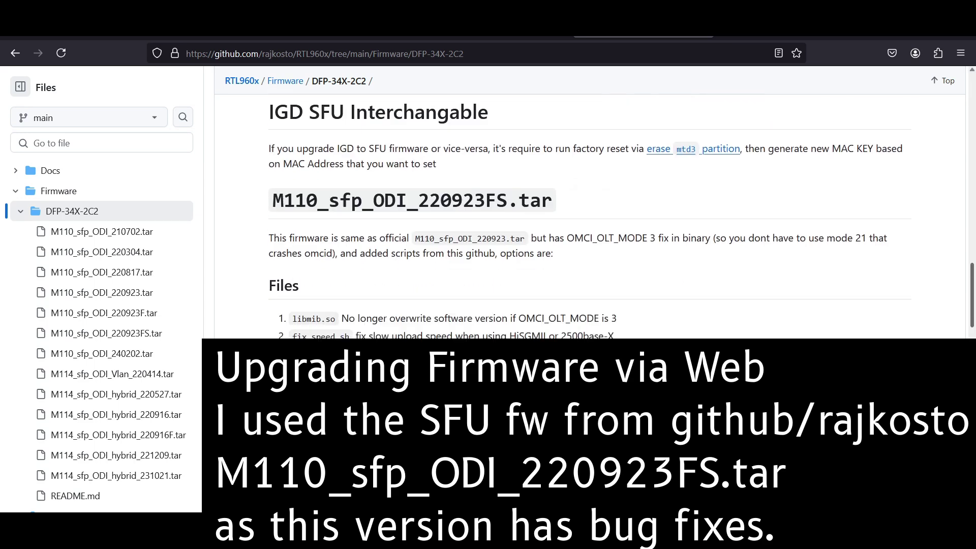
scroll(589, 213, up, 5)
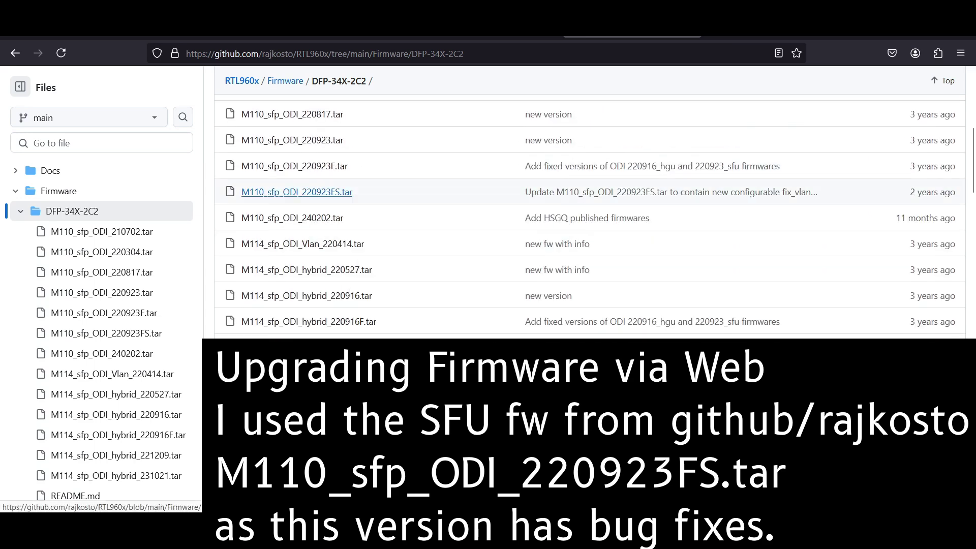
click(297, 192)
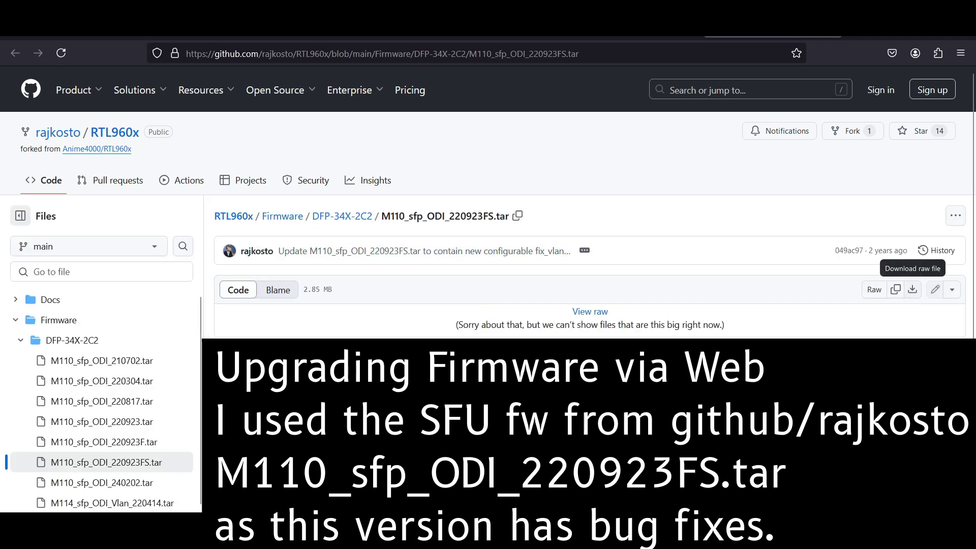
click(912, 289)
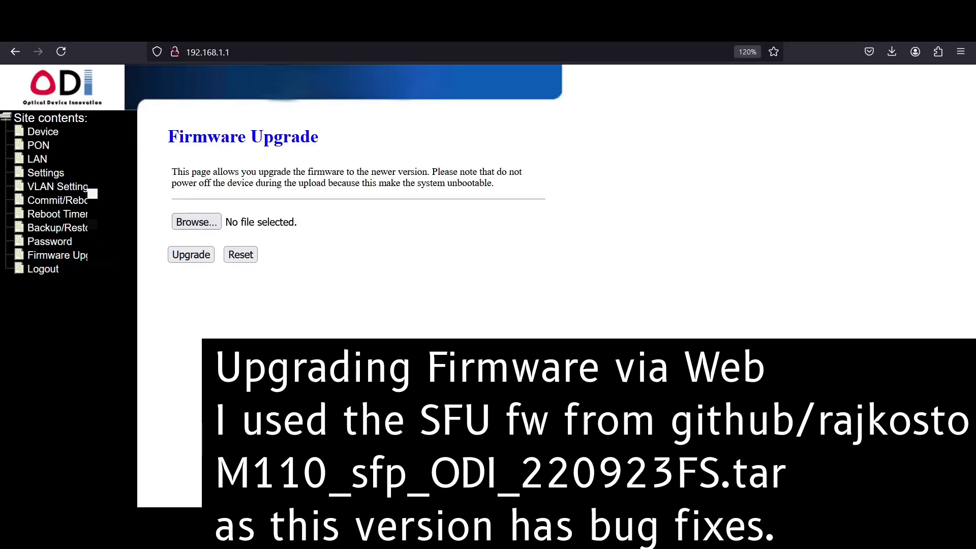
Upload M110_sfp_ODI_220923FS.tar from Downloads and run the stick's firmware upgrade
click(196, 223)
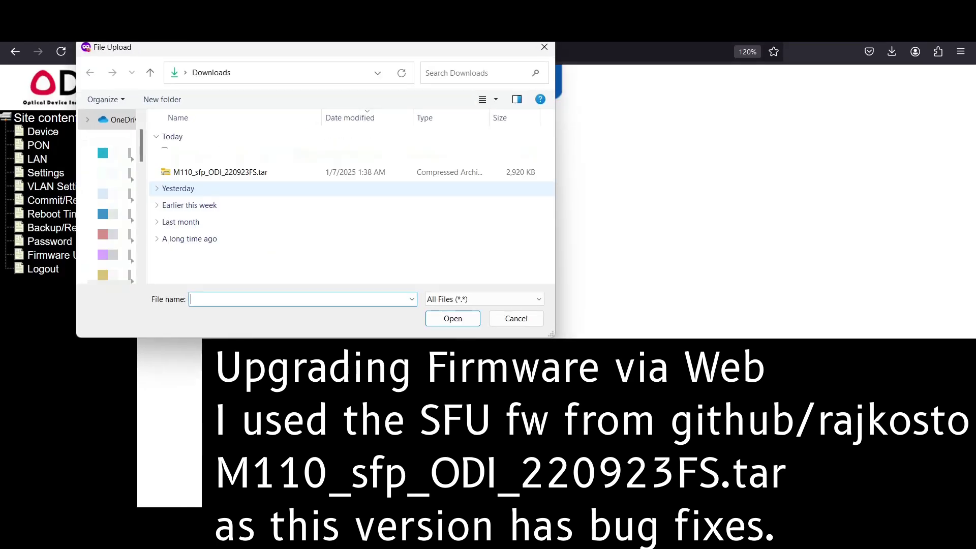
double_click(220, 172)
click(190, 254)
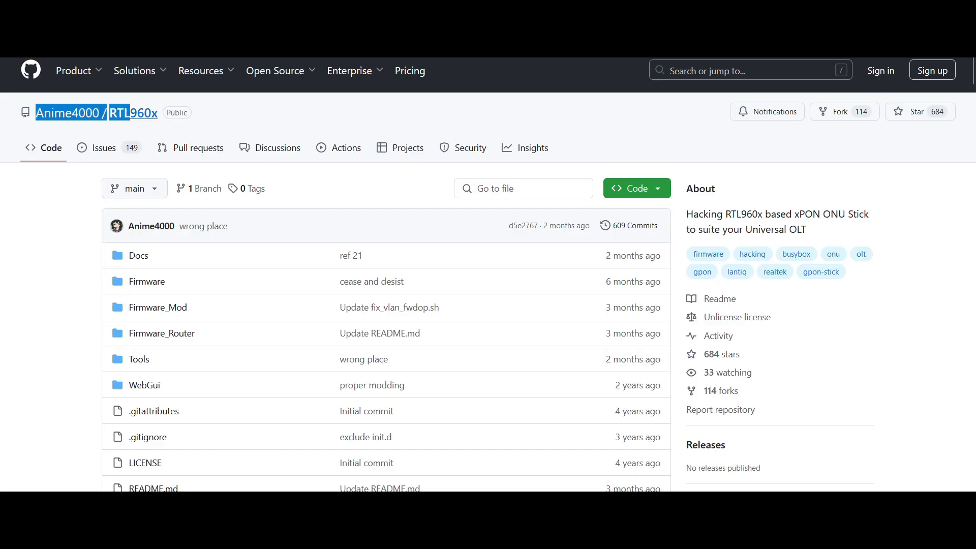
drag(130, 113, 188, 112)
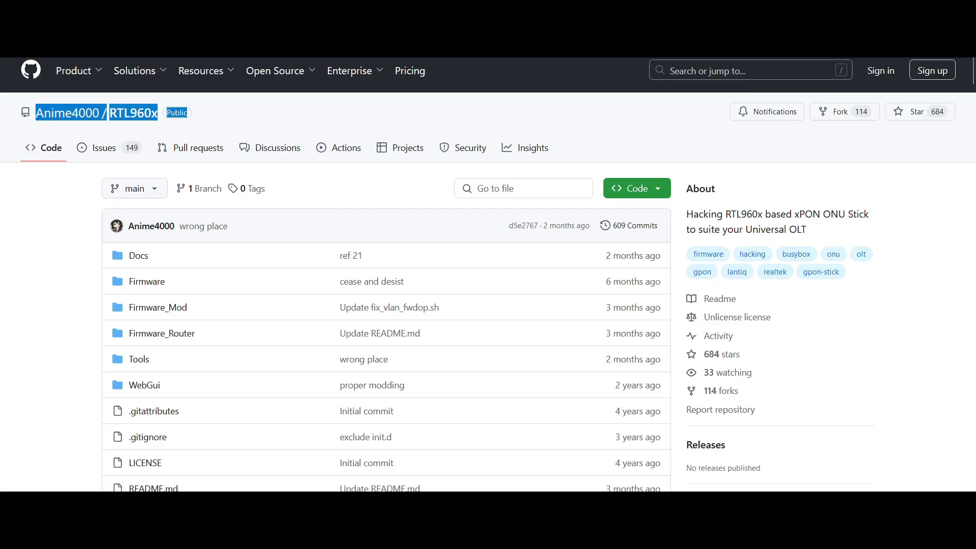
Scroll the GitHub README down past the Disclaimer to the contributors list
scroll(487, 274, down, 10)
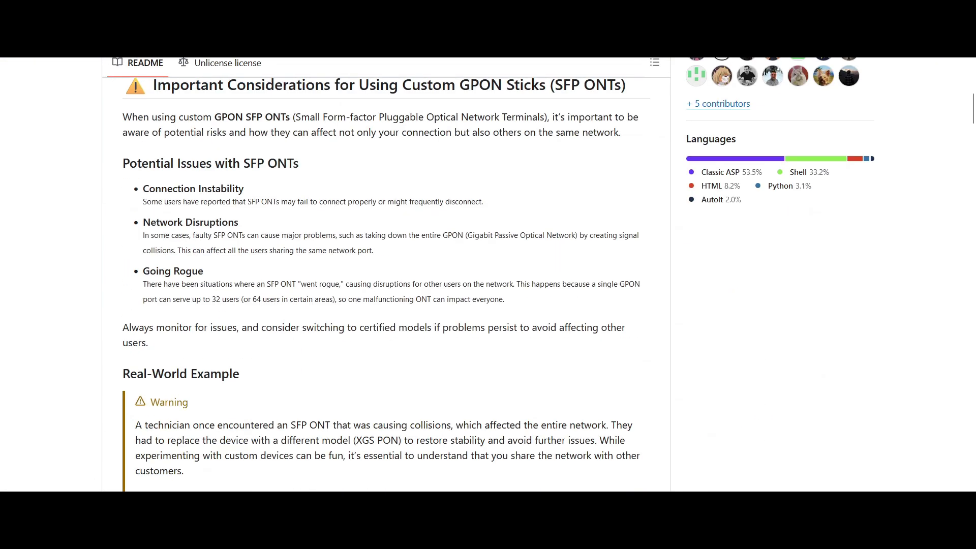
scroll(386, 274, down, 10)
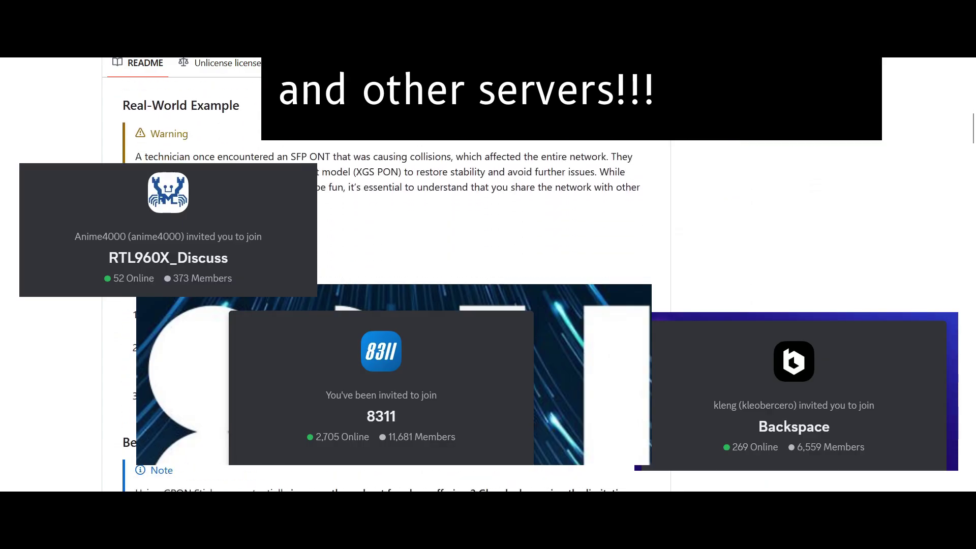
scroll(386, 274, down, 7)
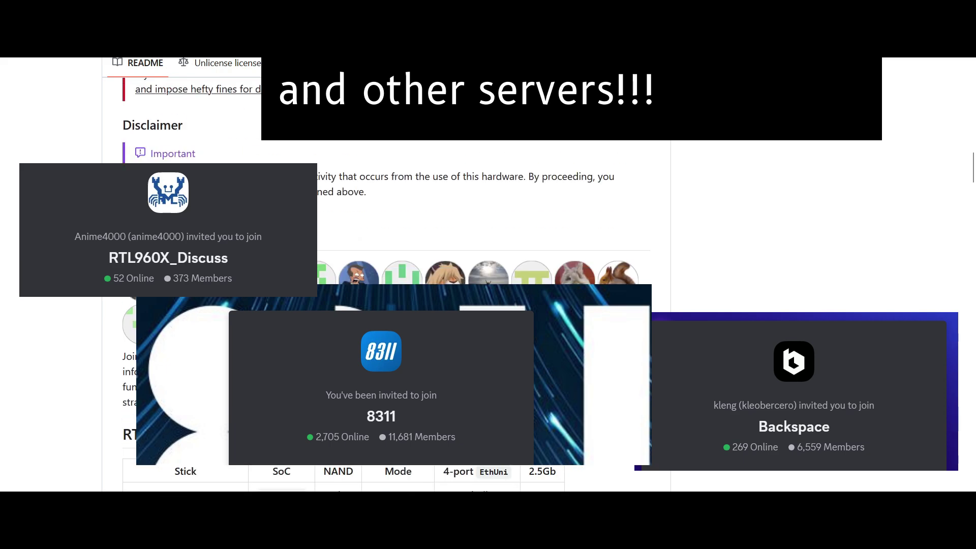
scroll(386, 274, down, 3)
Connect over SSH to 192.168.1.1 and enter the login name at the prompt
text(192)
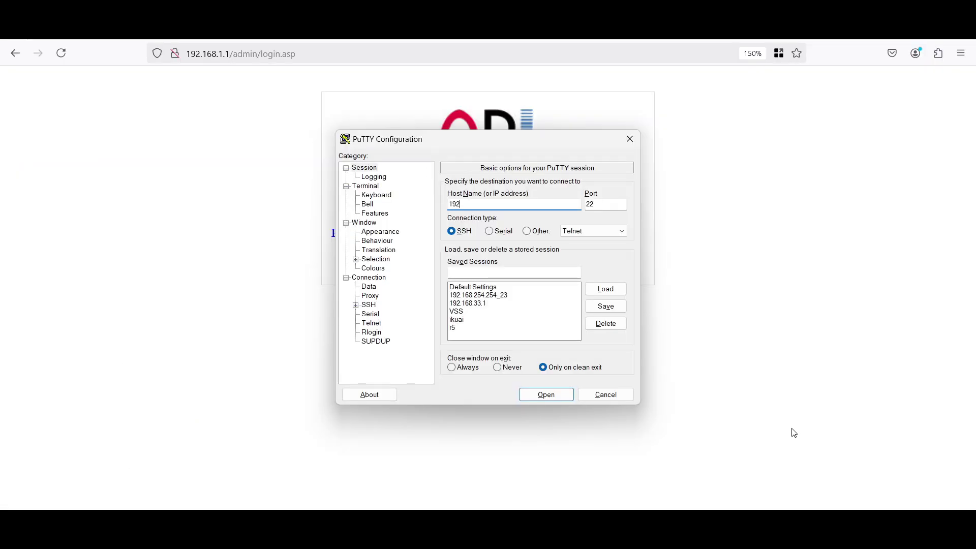
text(.168.1.1)
key(Return)
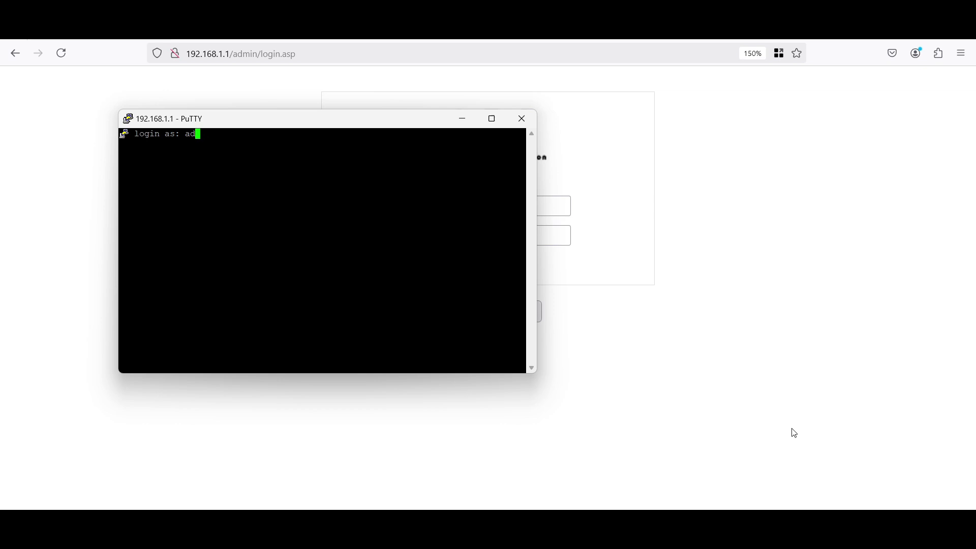
text(dmin)
key(Return)
key(Return)
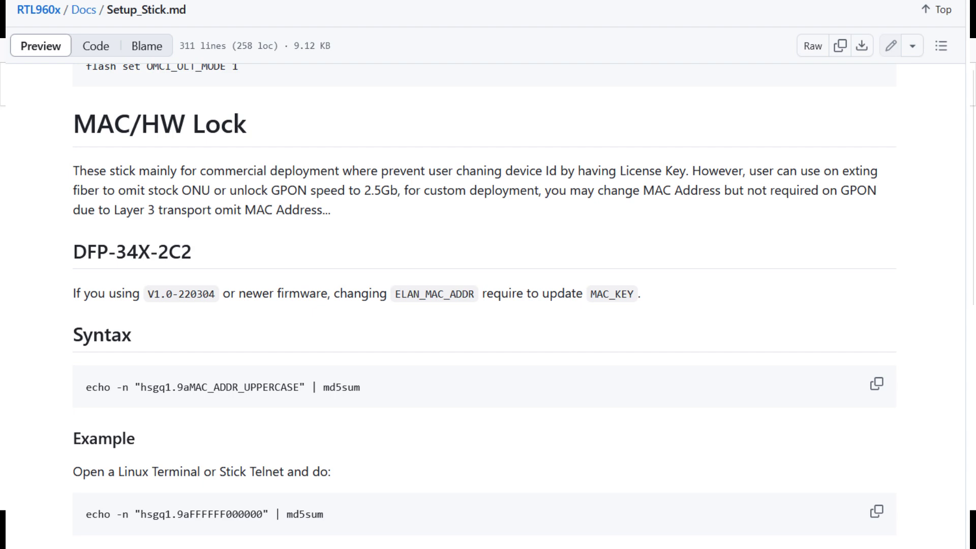
Commit the stick's settings and confirm the reboot
key(shift+Right)
key(shift+Right)
key(shift+Right)
key(shift+Right)
key(shift+Right)
key(shift+Right)
key(shift+Right)
key(shift+Right)
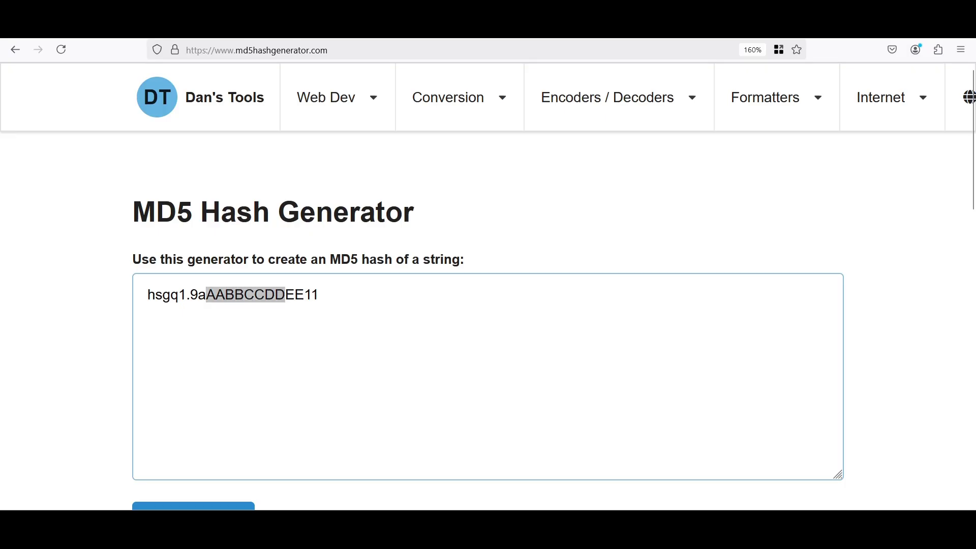
key(shift+Right)
key(shift+Right)
key(shift+Right)
key(shift+Right)
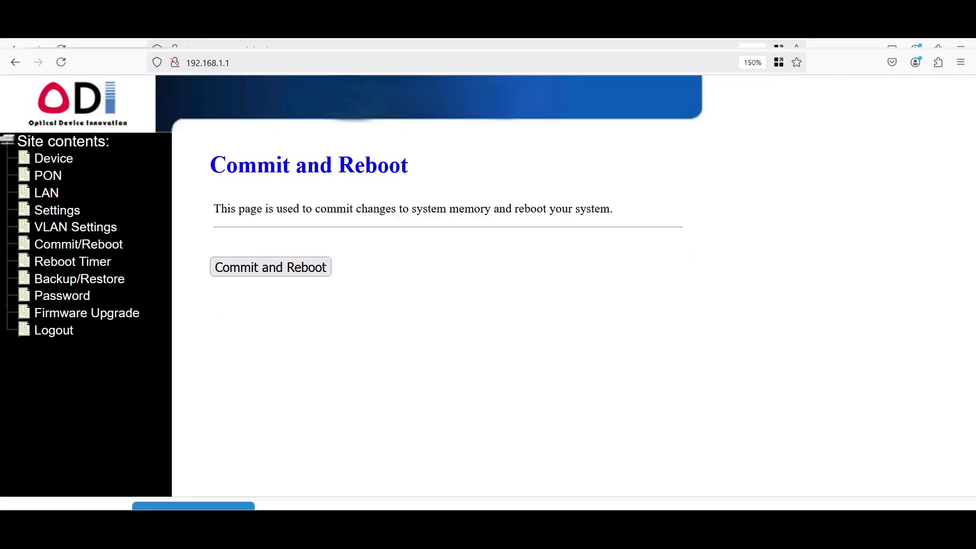
click(269, 266)
click(548, 305)
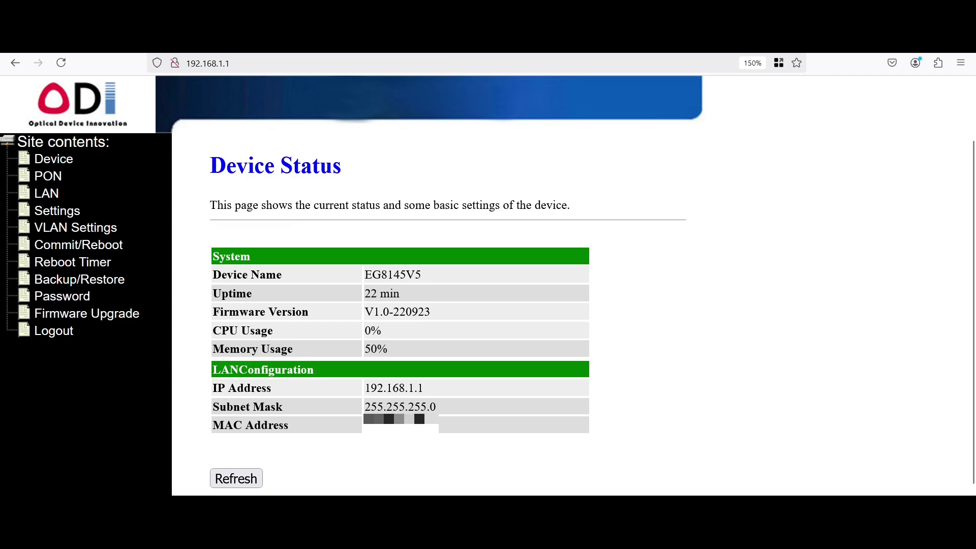
Open the PON status page and highlight the ONU State value O5
click(48, 176)
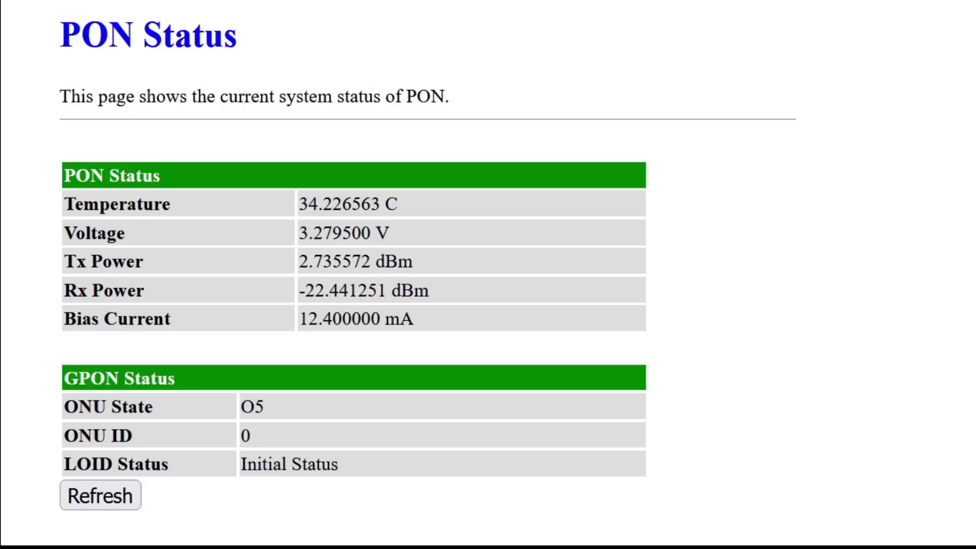
drag(64, 406, 264, 407)
click(264, 406)
double_click(252, 407)
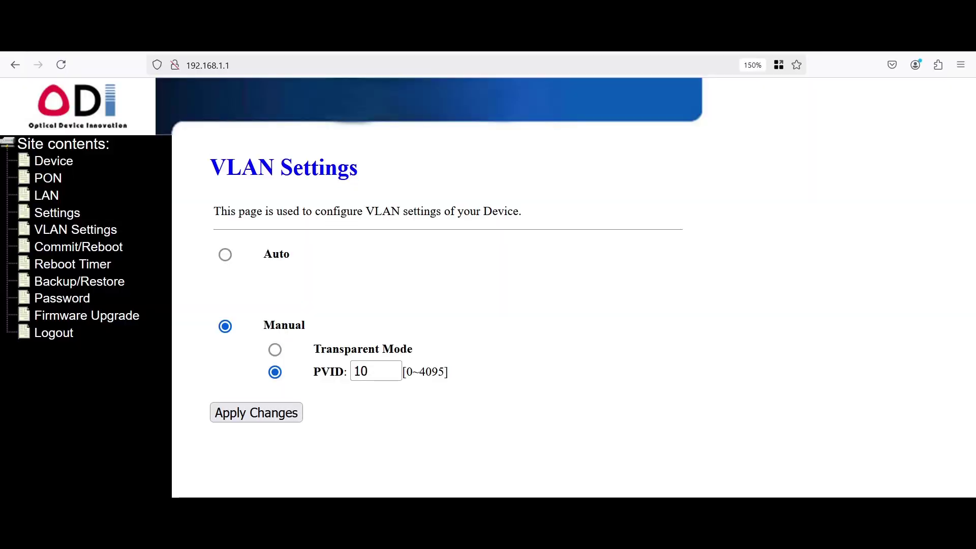
double_click(284, 324)
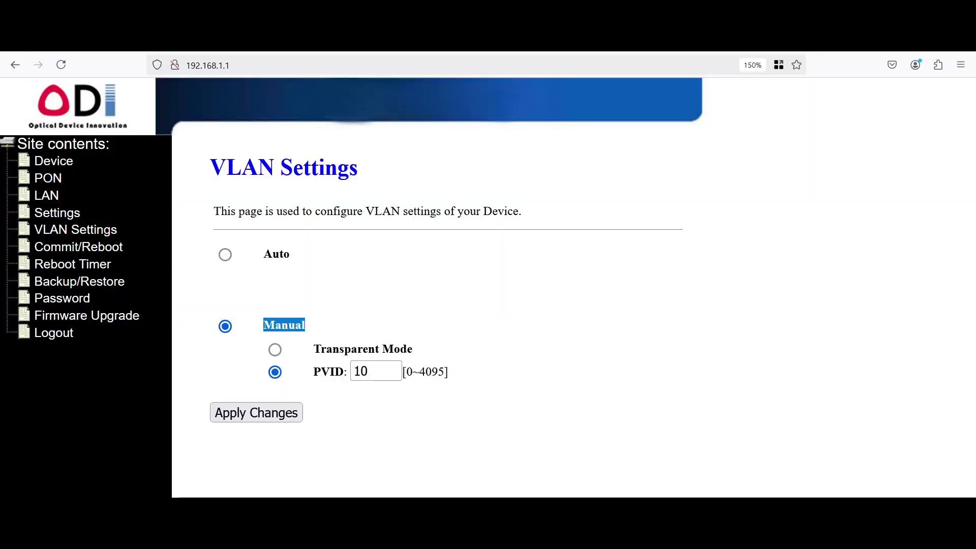
double_click(329, 372)
double_click(361, 371)
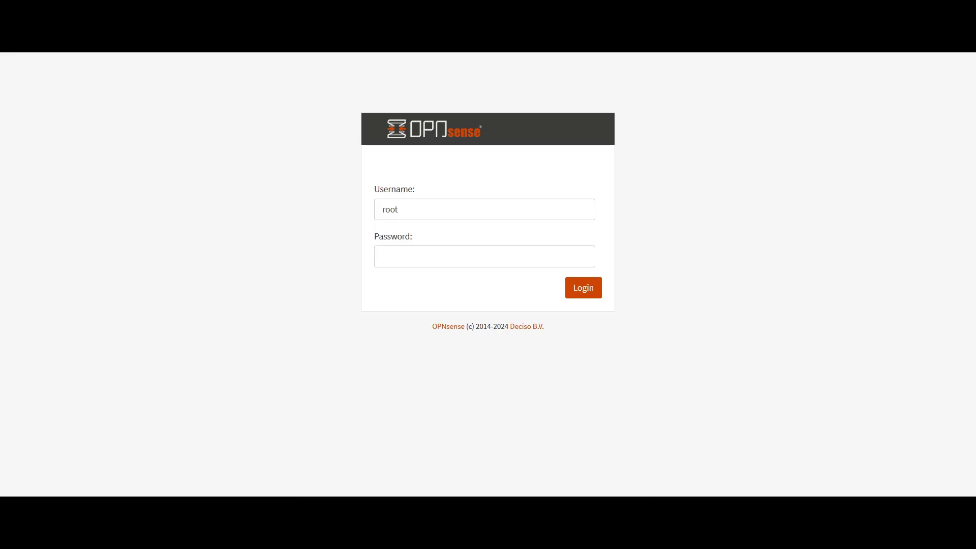
Log in to OPNsense with the firewall password and expand the Interfaces menu
click(484, 256)
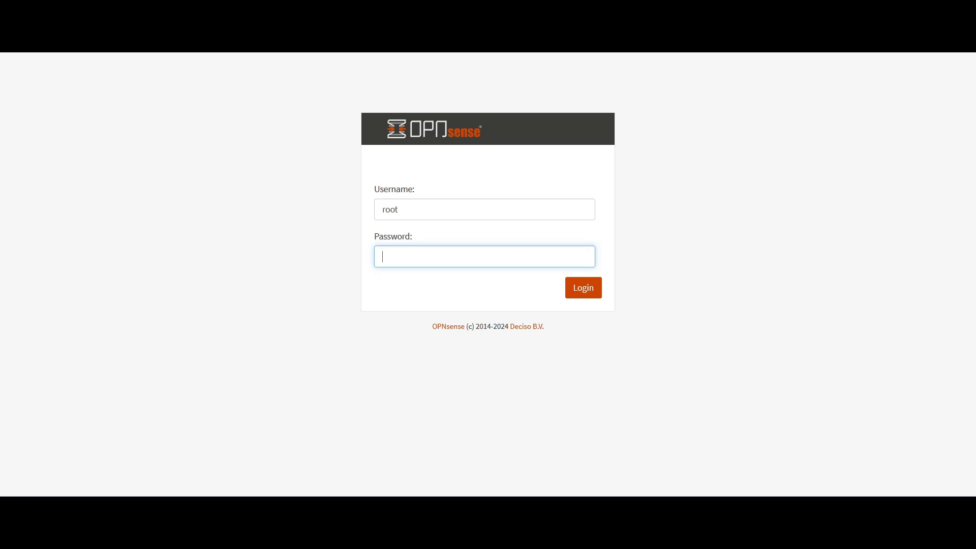
text(opnsense)
key(Return)
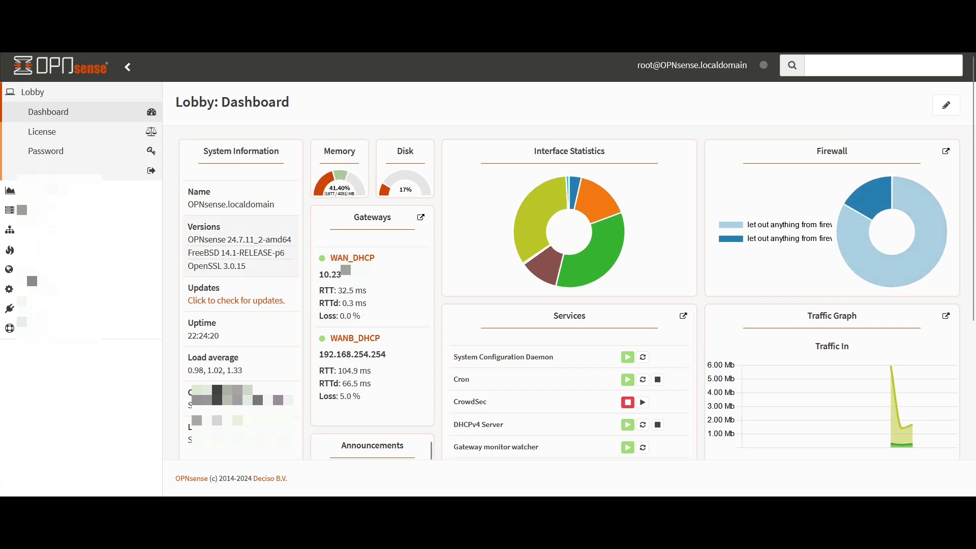
click(31, 230)
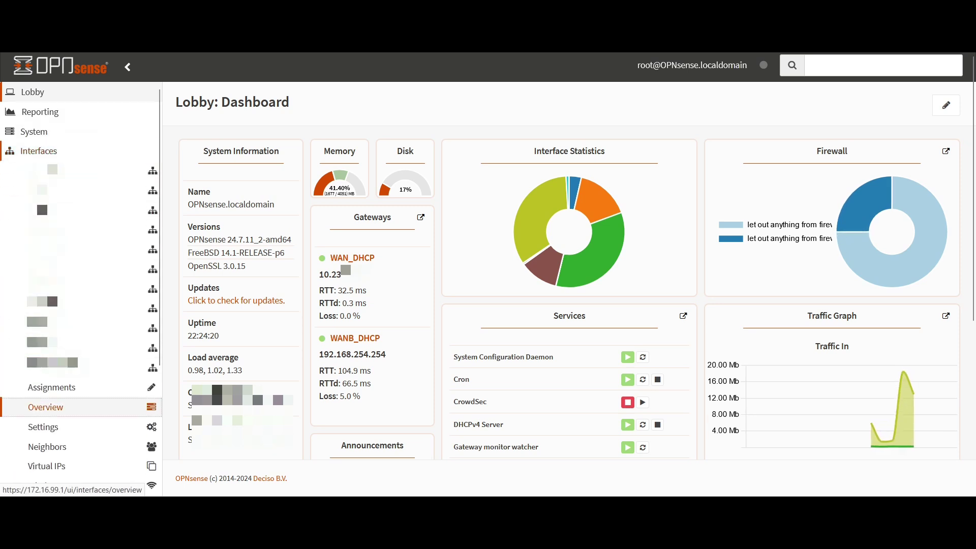
Open Interfaces > Overview and highlight the WAN row on vtnet1 with its DHCP address
click(45, 407)
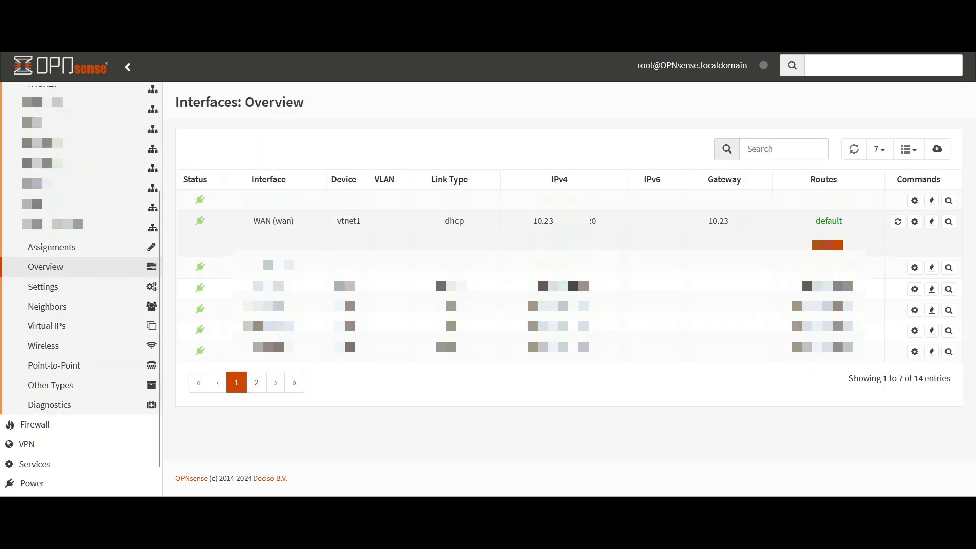
drag(253, 220, 737, 220)
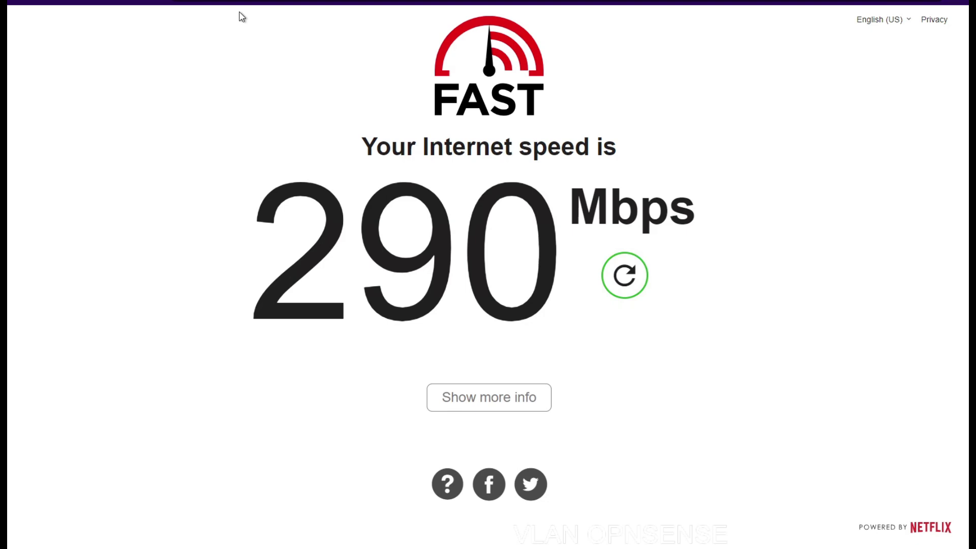
Expand fast.com's extra info to see latency and upload speed after the 290 Mbps result
click(438, 397)
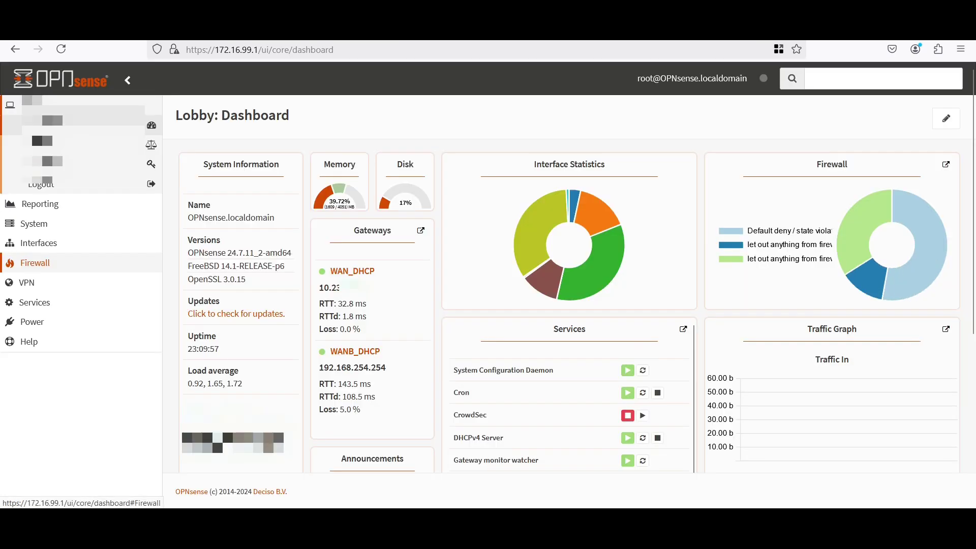
In Virtual IPs settings, open the 192.168.1.5/24 WAN alias and inspect its address
click(38, 243)
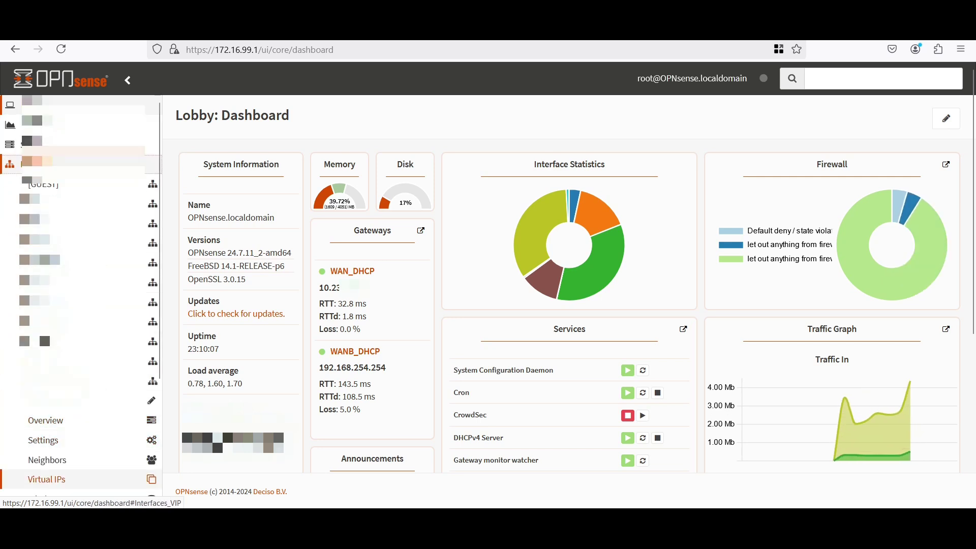
click(47, 479)
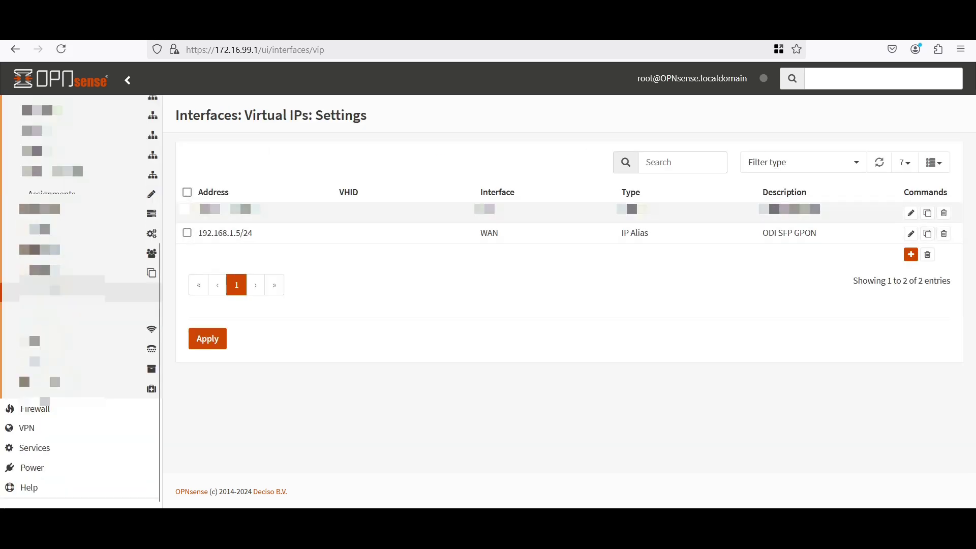
drag(198, 233, 253, 233)
click(253, 233)
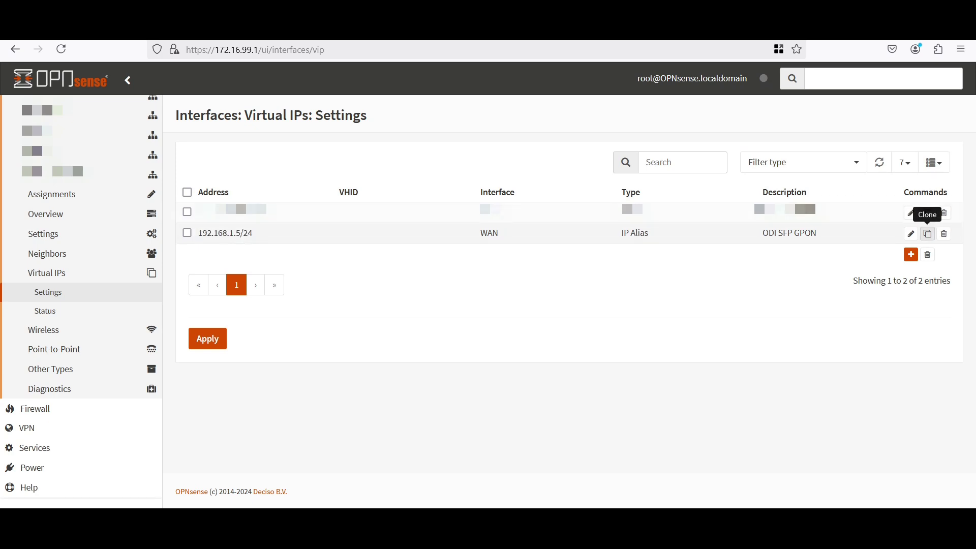
click(910, 233)
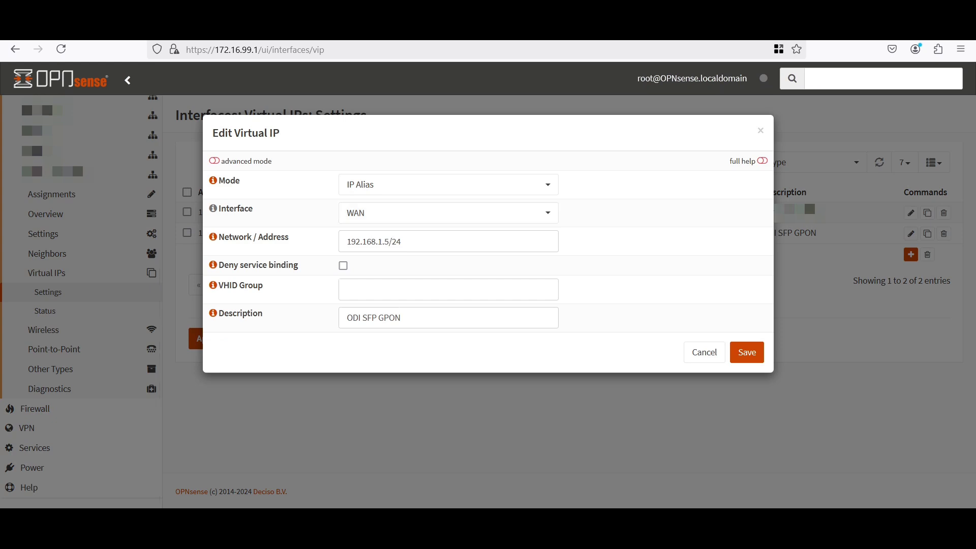
key(Tab)
click(376, 241)
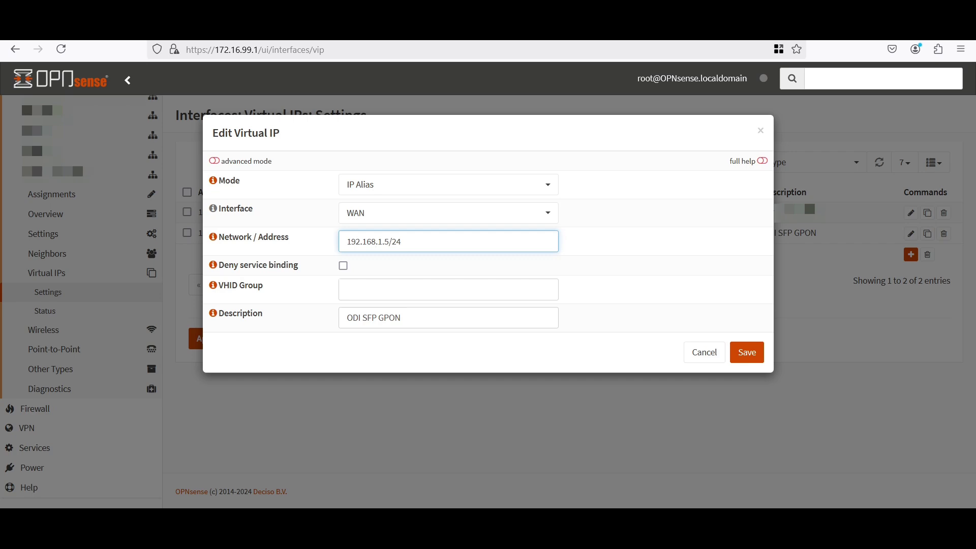
key(ctrl+a)
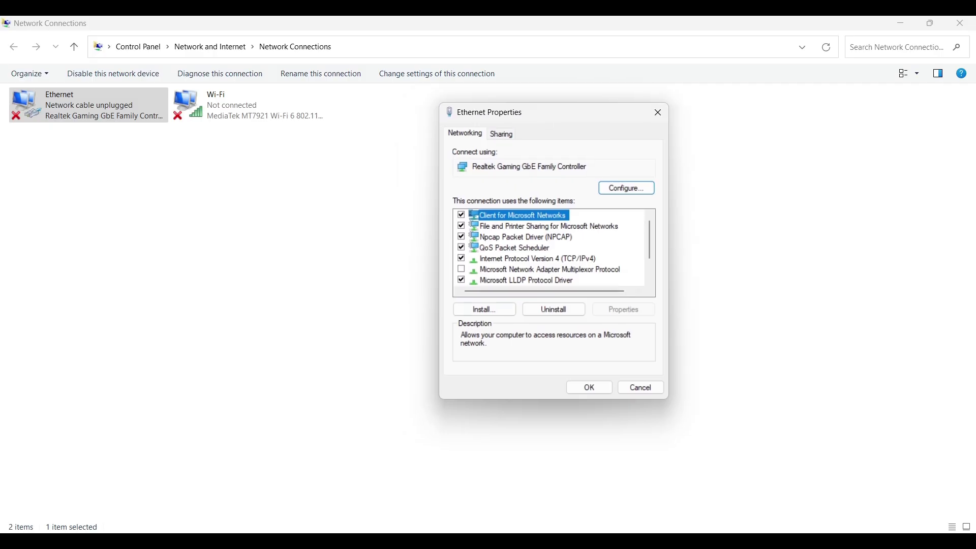
Show the PC's manual IPv4 setting starting with 192.168., then cancel the alias editor unchanged
double_click(559, 263)
click(563, 253)
click(608, 268)
text(192.168.1.5/24)
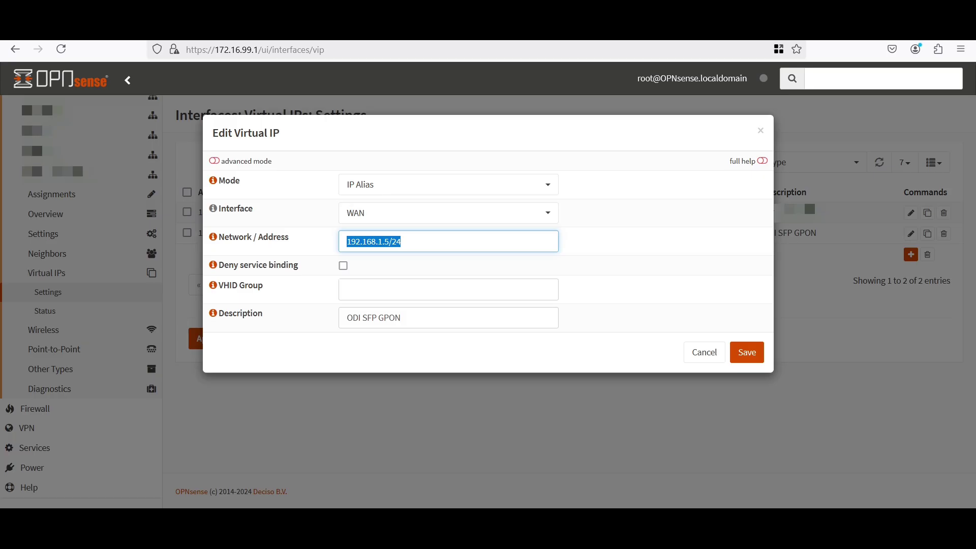
click(448, 289)
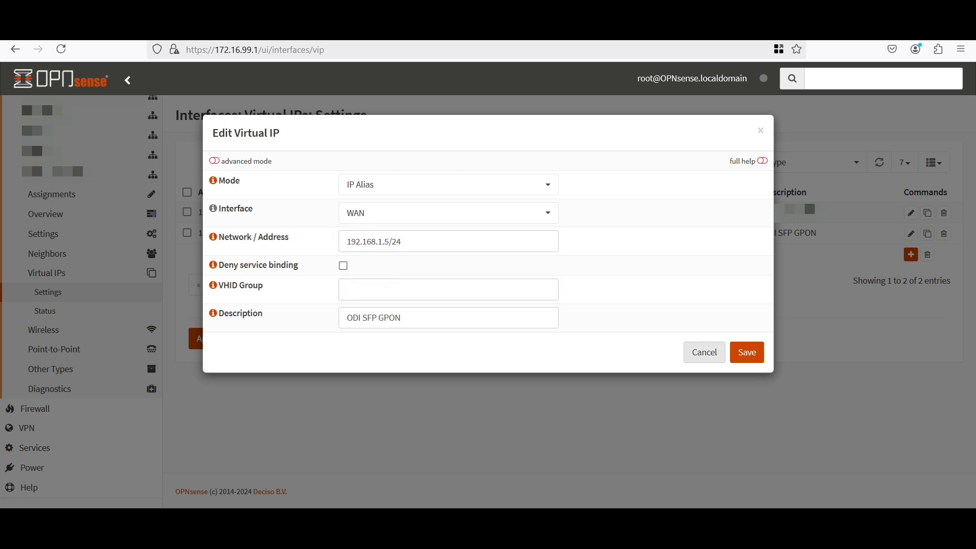
click(703, 352)
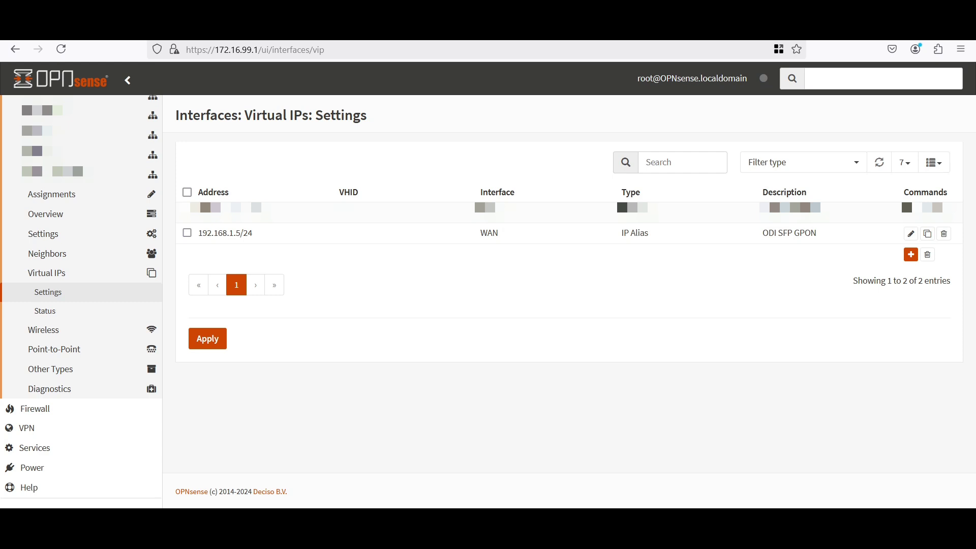
Open the WAN outbound NAT rule under Firewall > NAT > Outbound, confirming IPv4
click(34, 408)
click(35, 282)
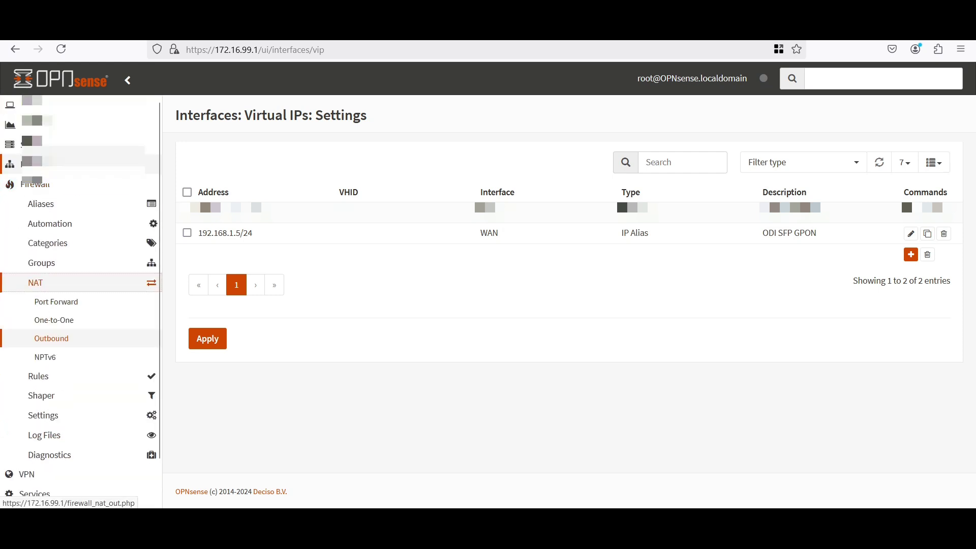
click(51, 338)
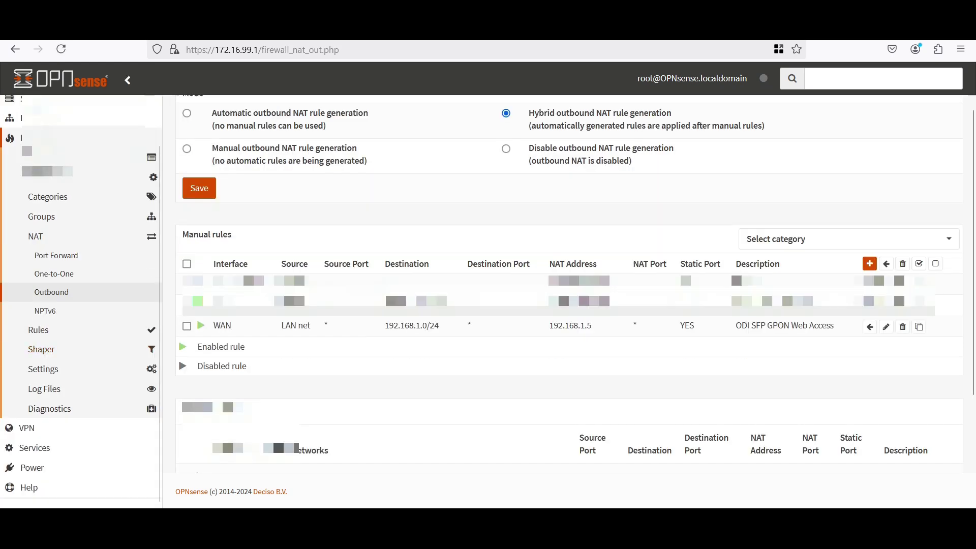
click(885, 326)
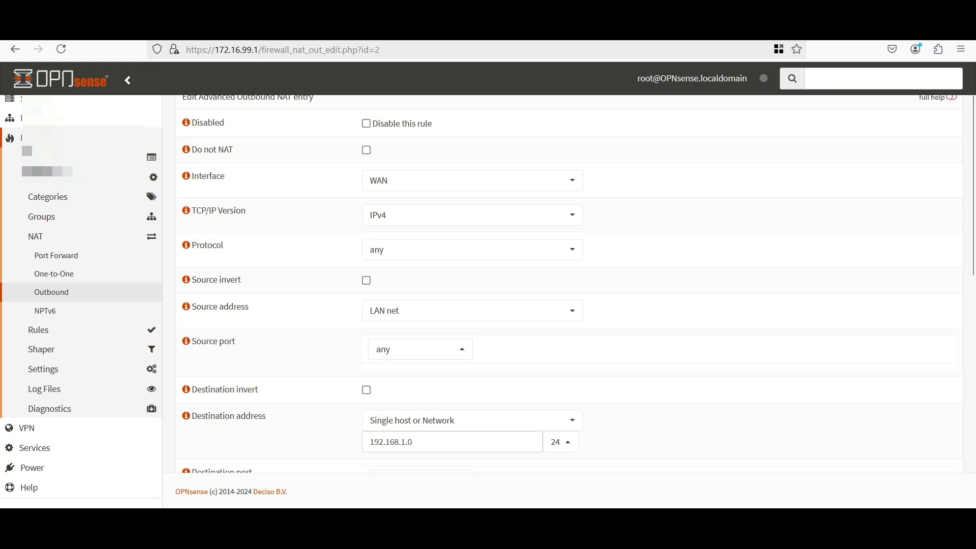
scroll(392, 181, down, 1)
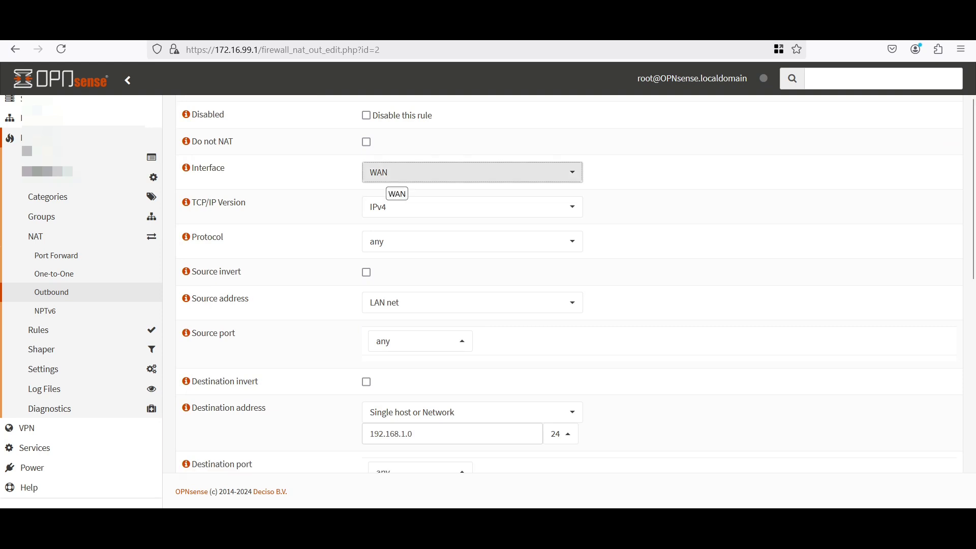
click(395, 208)
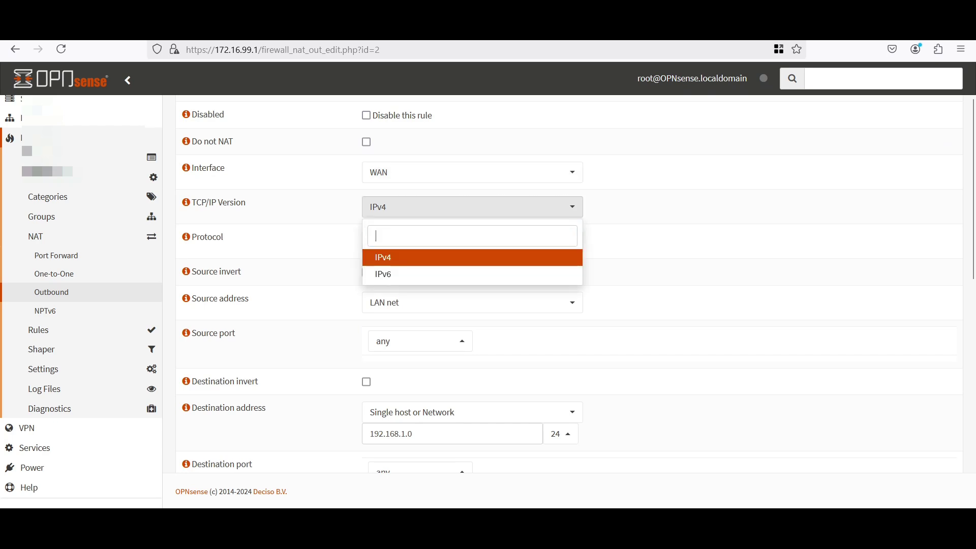
click(386, 257)
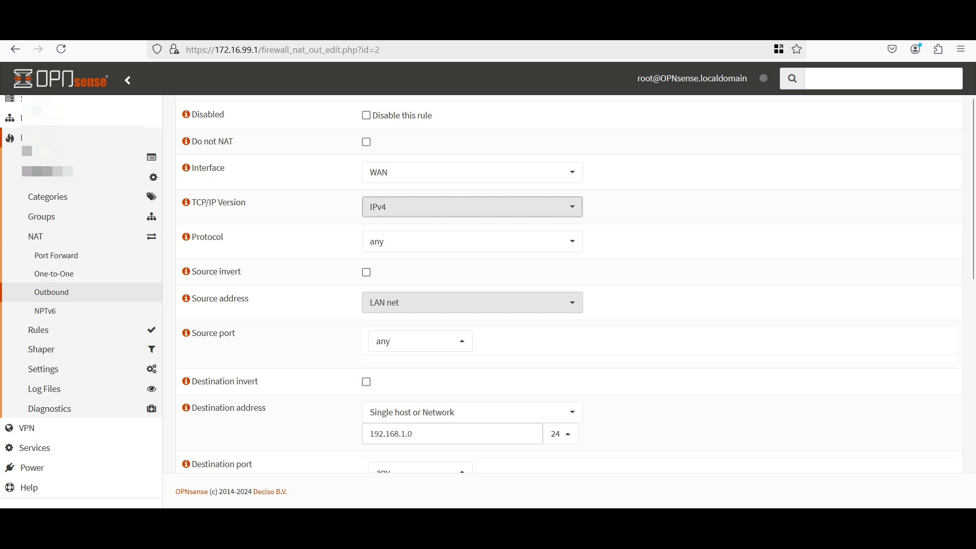
Review the rule's translation target 192.168.1.5 and its description 'ODI SFP GPON Web Access'
scroll(386, 302, down, 2)
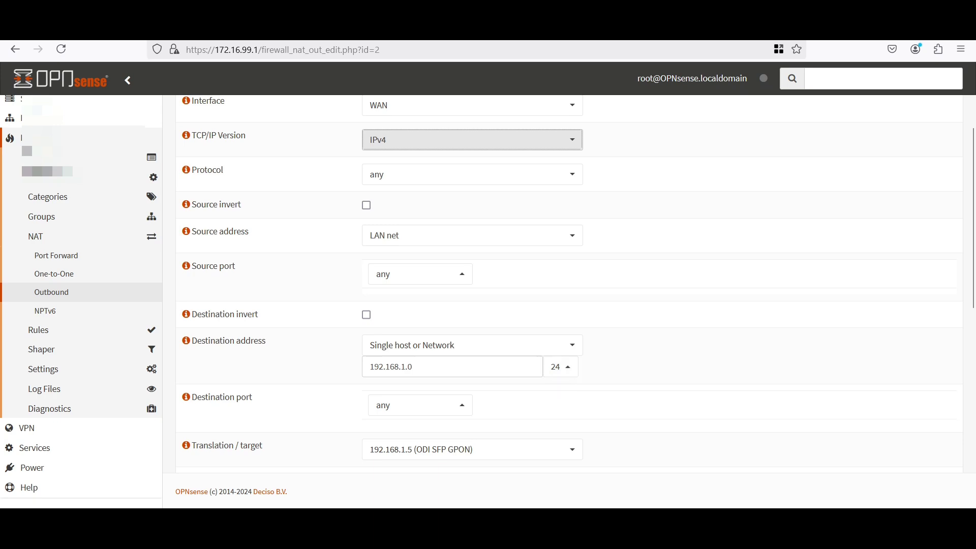
scroll(473, 139, down, 2)
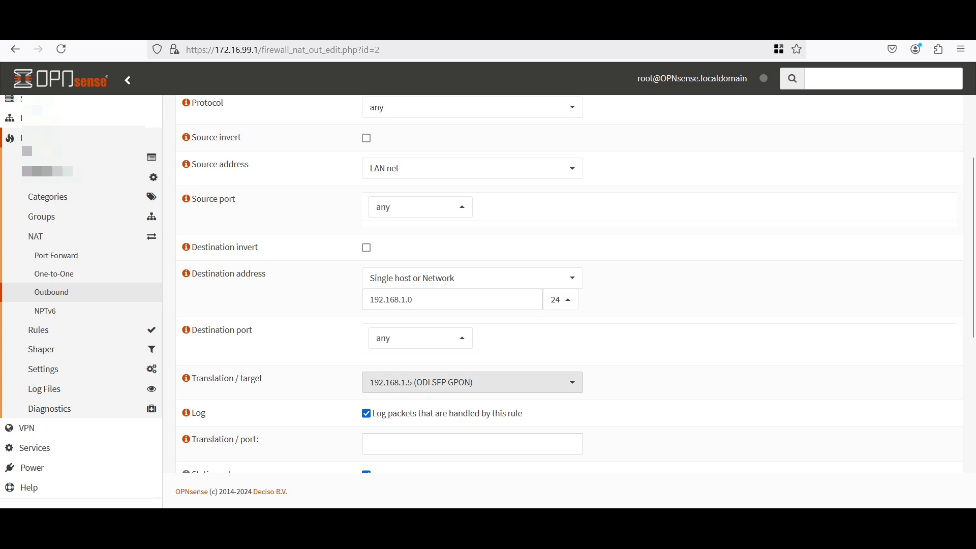
click(473, 382)
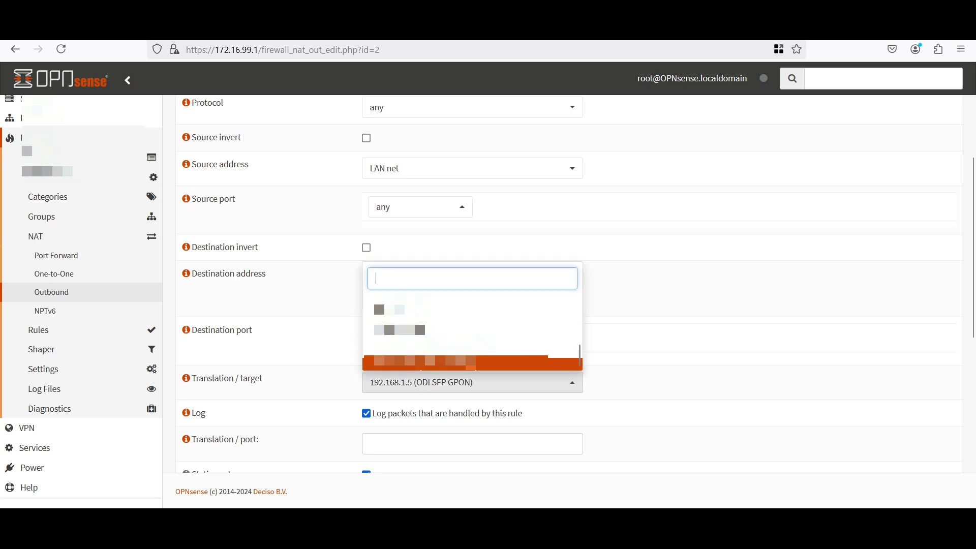
key(Escape)
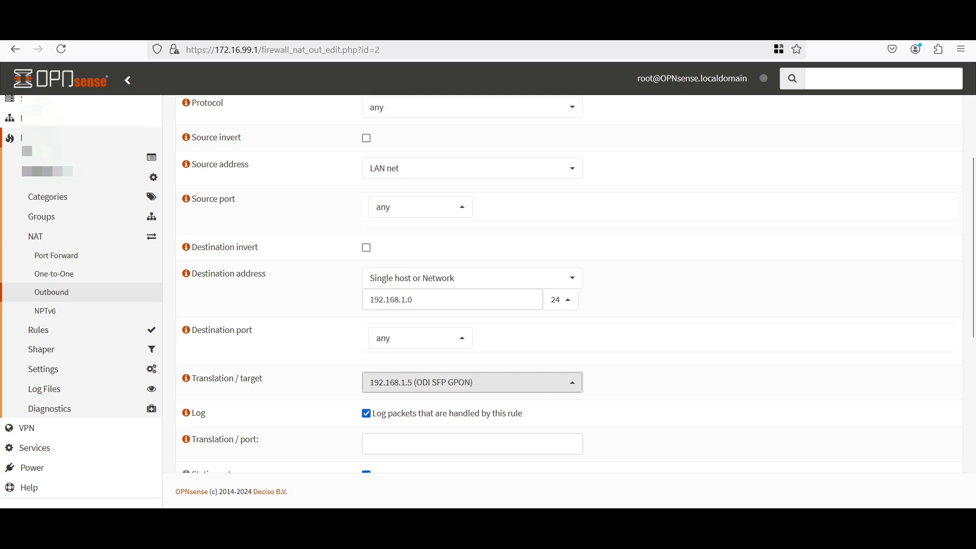
scroll(569, 280, down, 4)
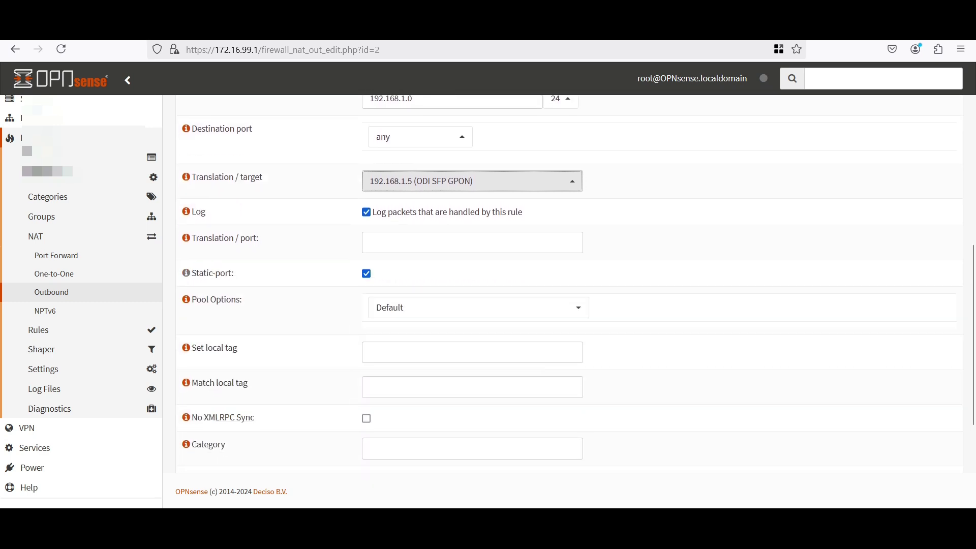
scroll(569, 280, down, 4)
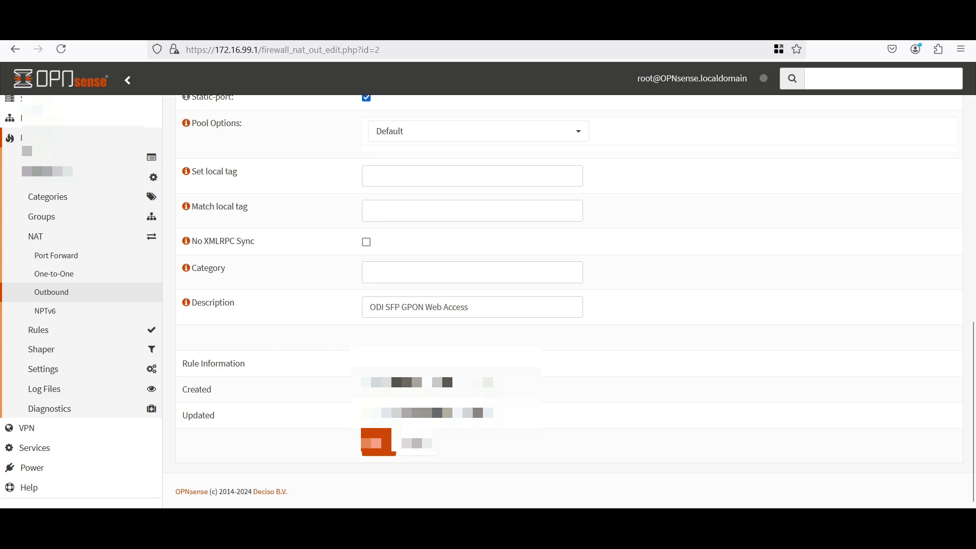
click(472, 307)
key(ctrl+a)
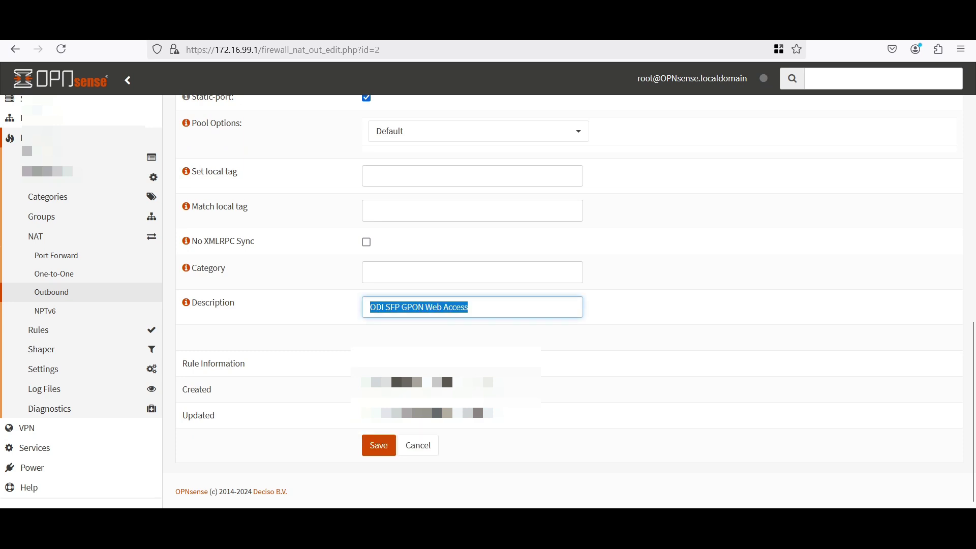
click(395, 307)
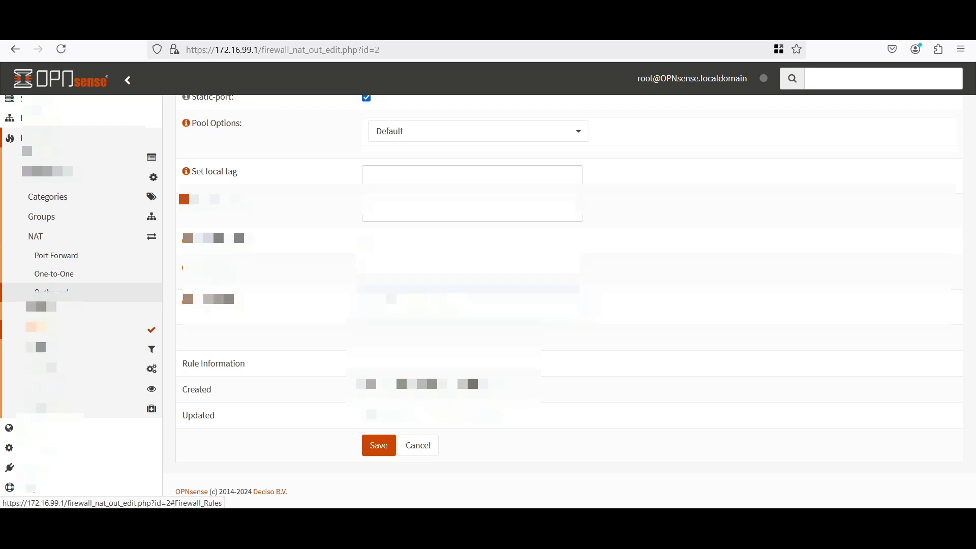
Open the floating rule 'Access ODI SFP GPON Web', confirming action Pass and its interface
click(39, 329)
click(48, 275)
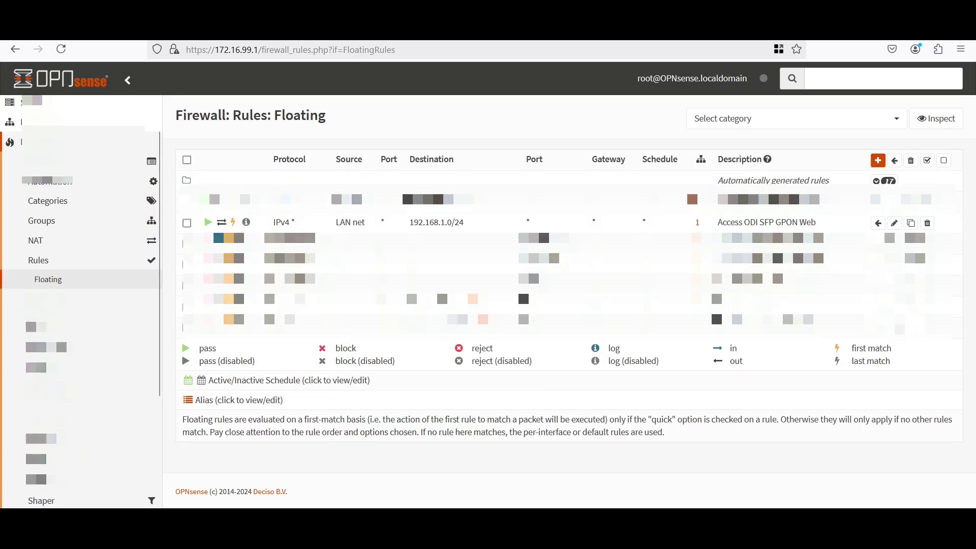
click(894, 223)
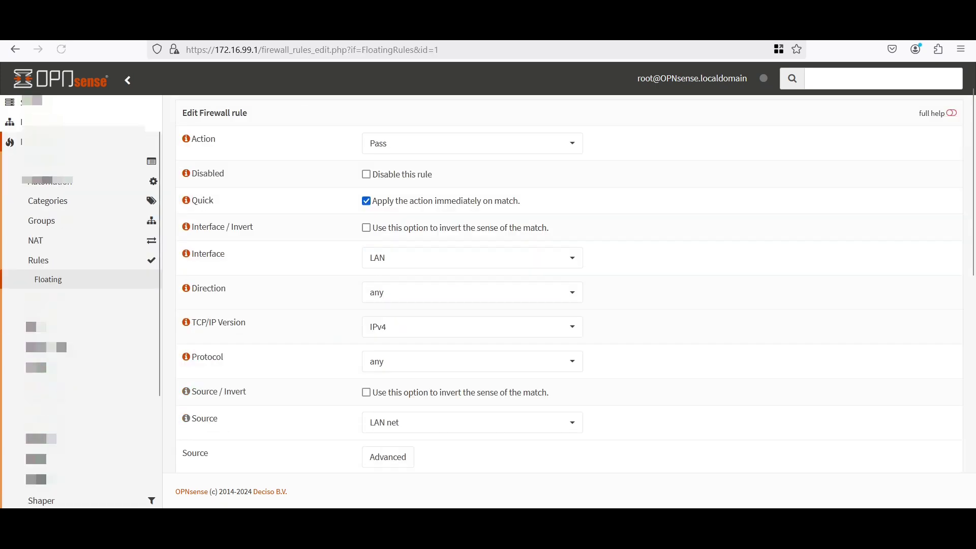
click(472, 143)
click(397, 193)
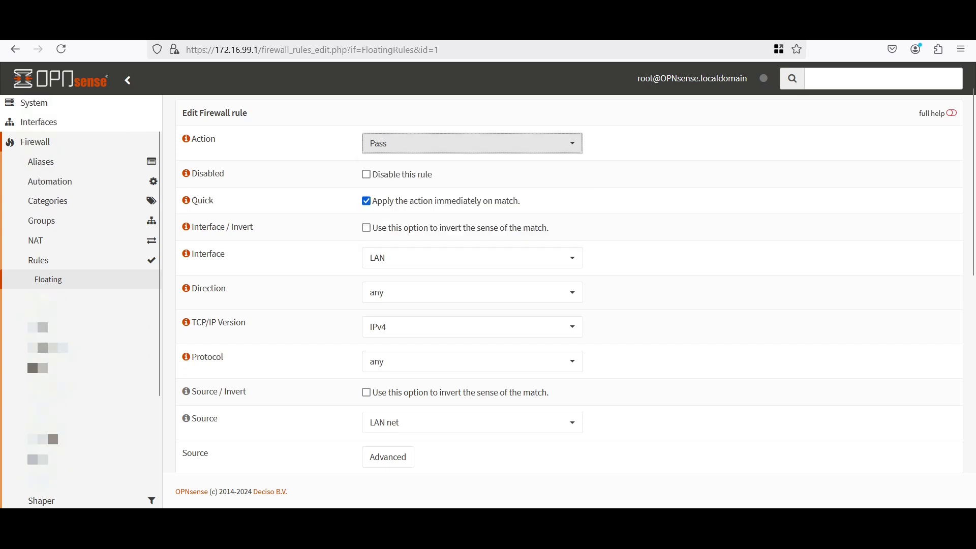
click(472, 257)
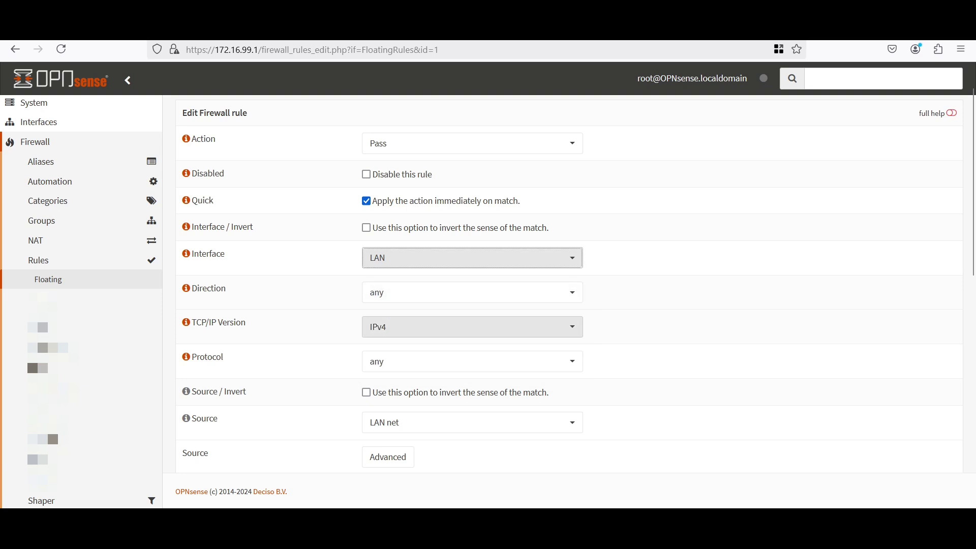
Confirm the rule's destination 192.168.1.0 uses a /24 netmask
scroll(472, 401, down, 3)
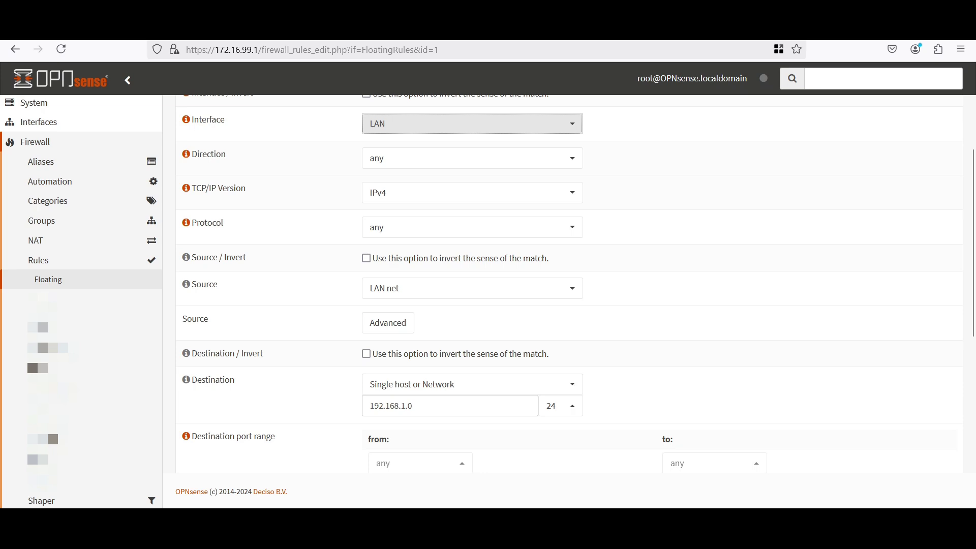
click(560, 406)
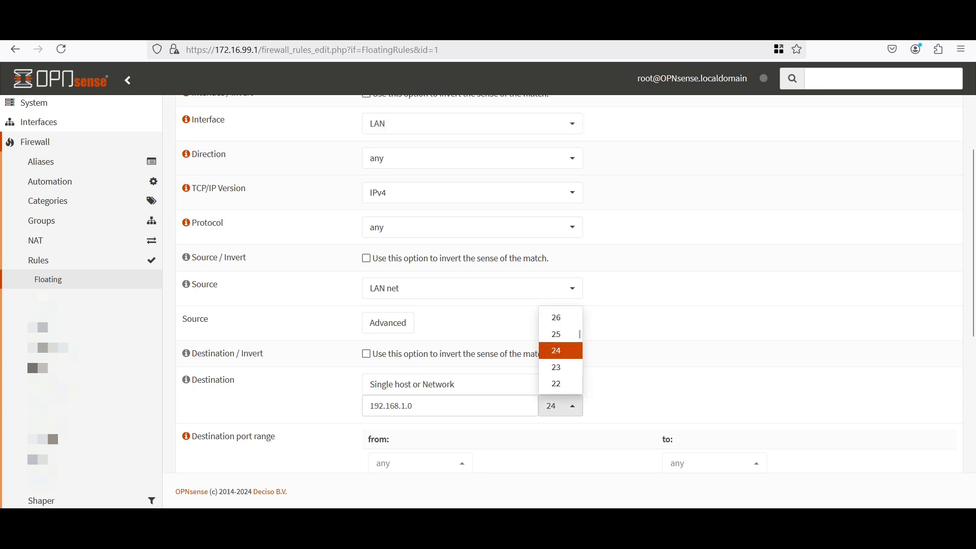
click(559, 348)
scroll(564, 285, down, 3)
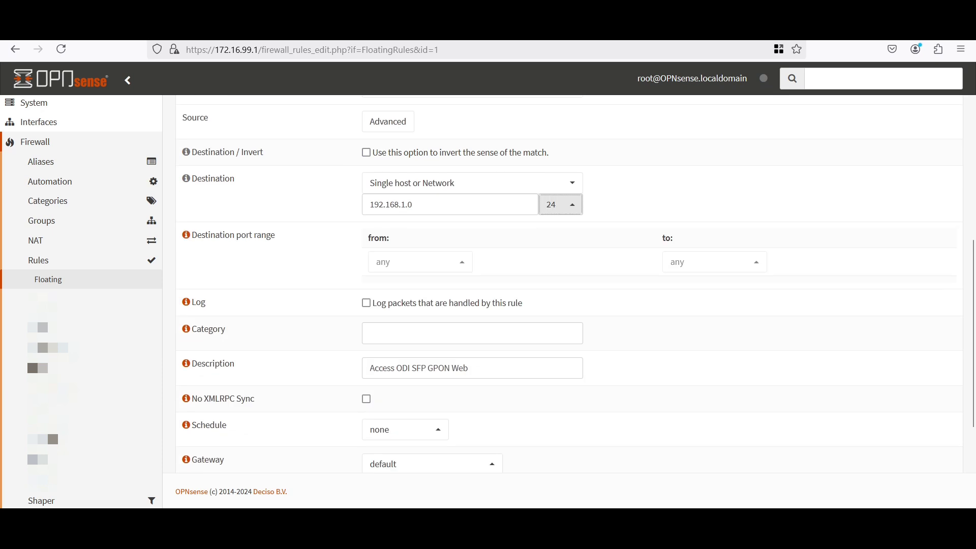
scroll(564, 285, down, 5)
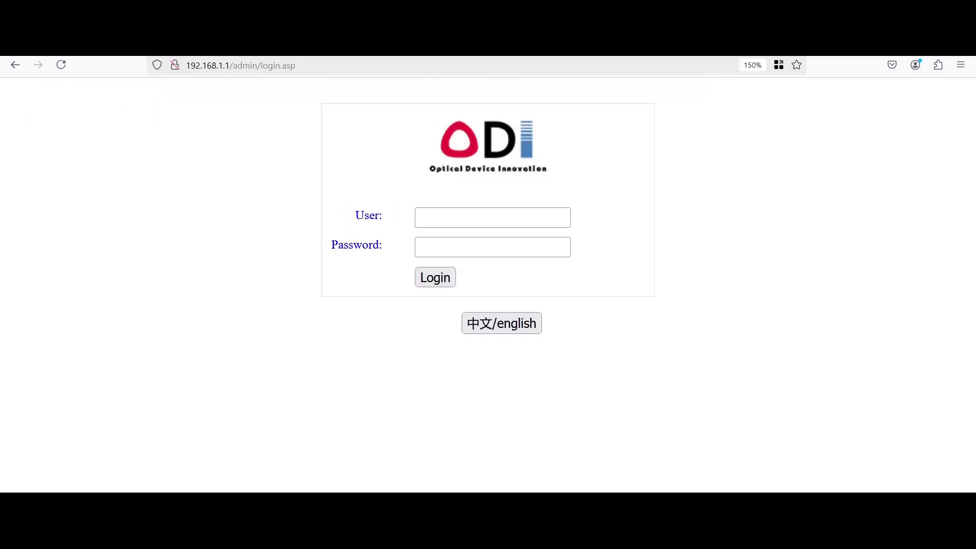
Put the cursor in the User field of the ODI stick's login form
click(492, 218)
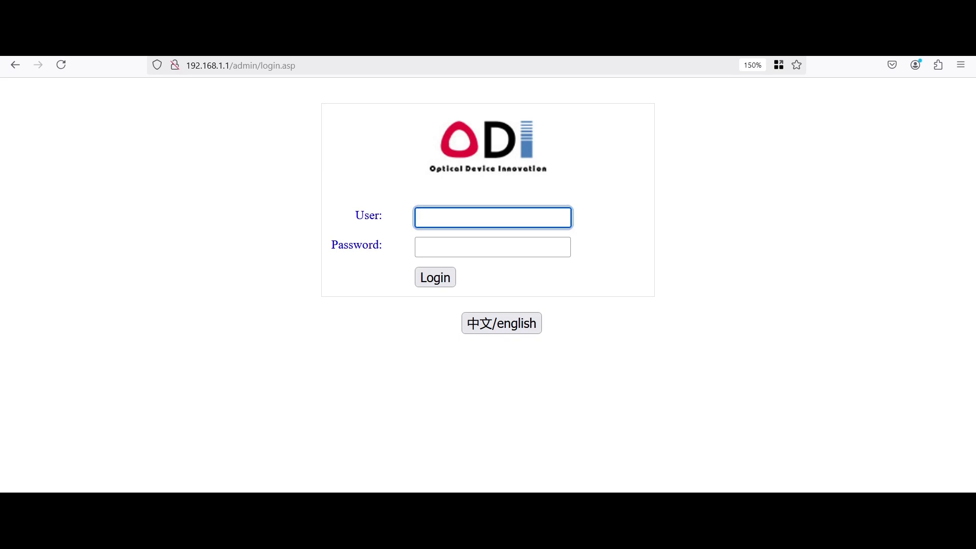